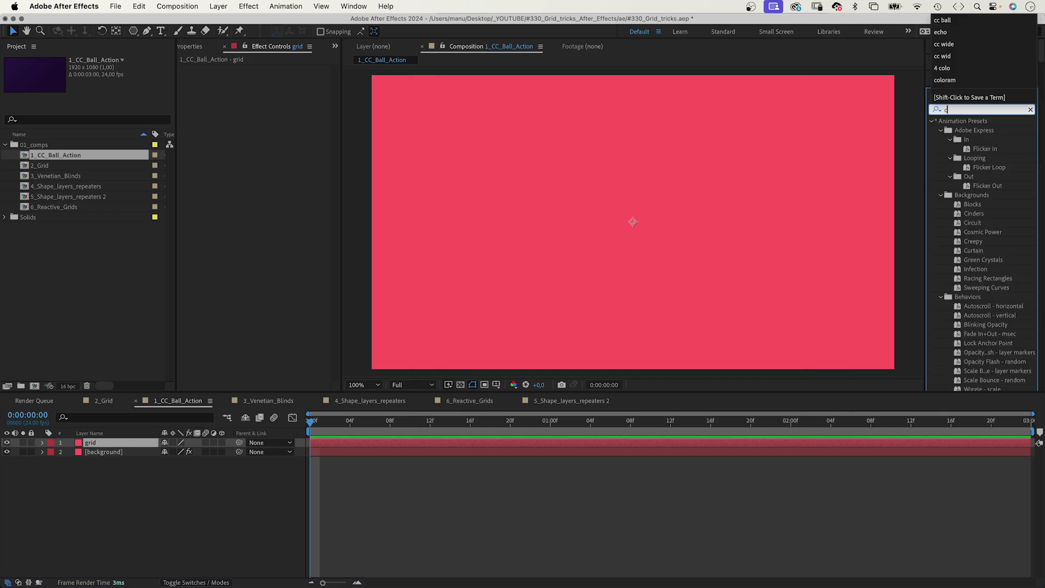
Find CC Ball Action with 'c ba' and apply it to the grid layer
{"action": "type", "text": "c ball"}
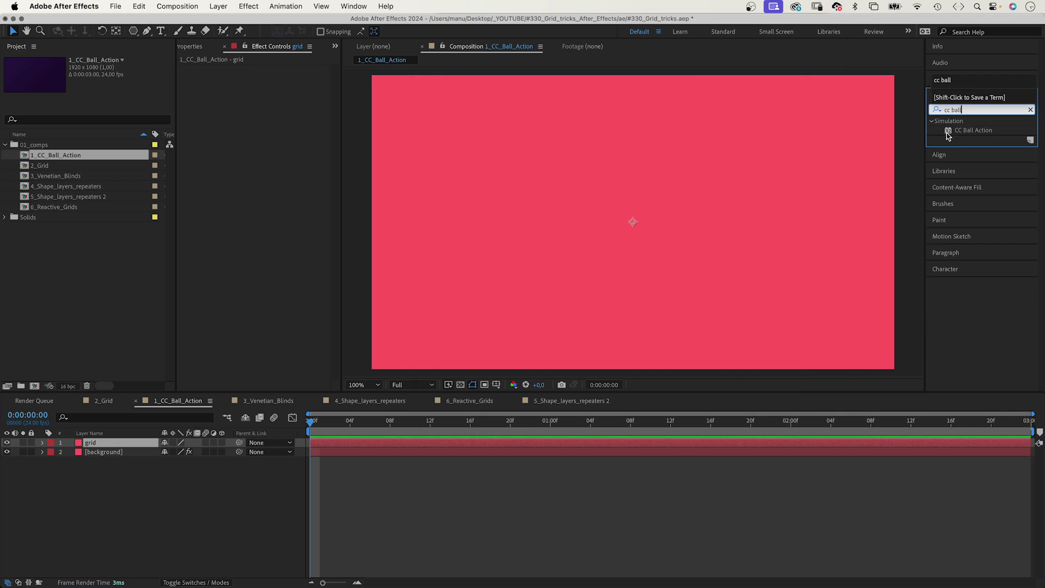
{"action": "left_click_drag", "start_coordinate": [948, 136], "coordinate": [93, 446]}
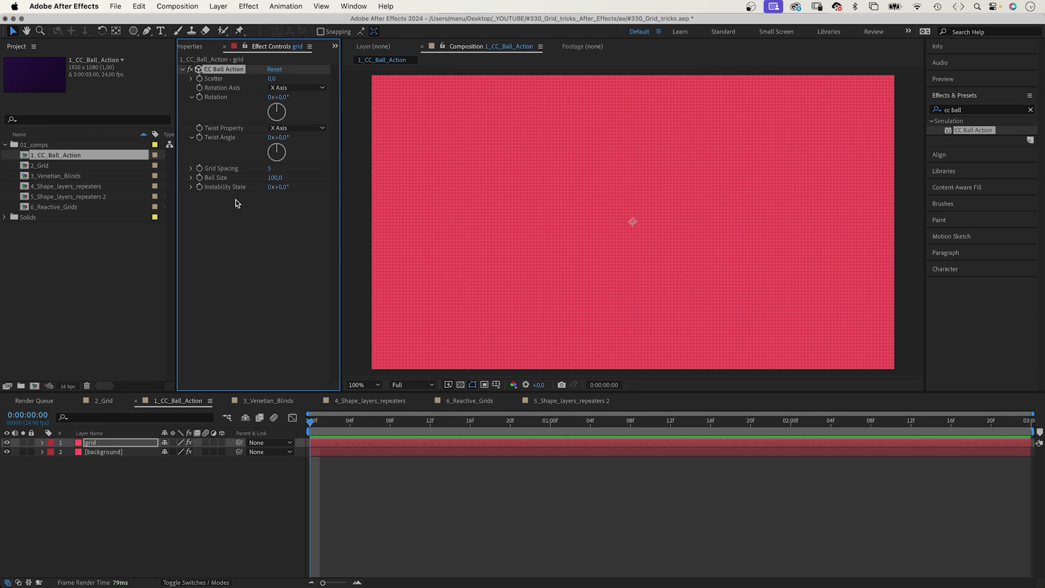
Set CC Ball Action to Grid Spacing 20, Ball Size 5, Rotation 68° and Twist Angle 60°
{"action": "left_click", "coordinate": [269, 170]}
{"action": "key", "text": "Return"}
{"action": "left_click", "coordinate": [274, 178]}
{"action": "key", "text": "Return"}
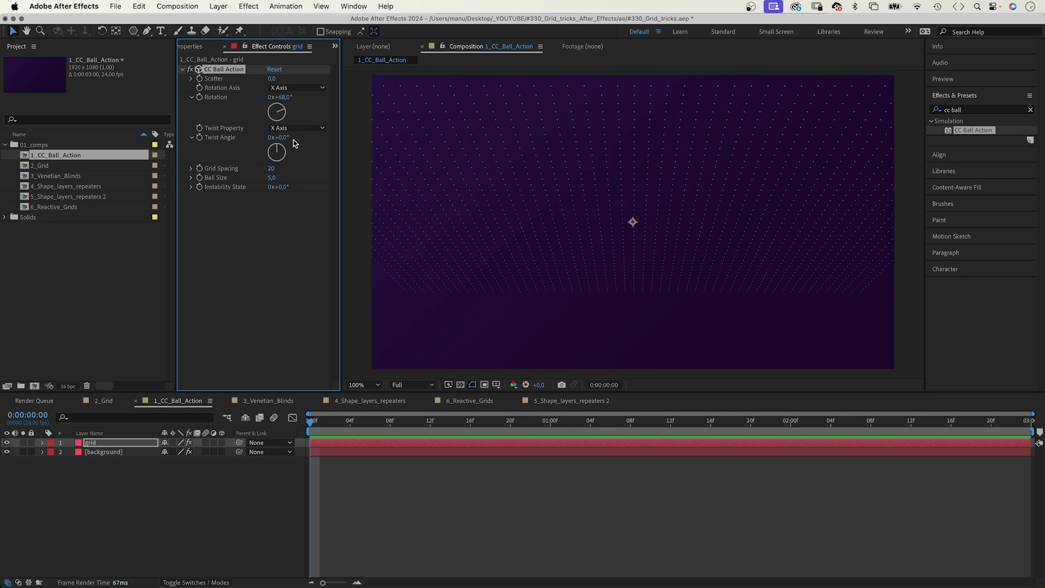
{"action": "left_click_drag", "start_coordinate": [279, 151], "coordinate": [282, 156]}
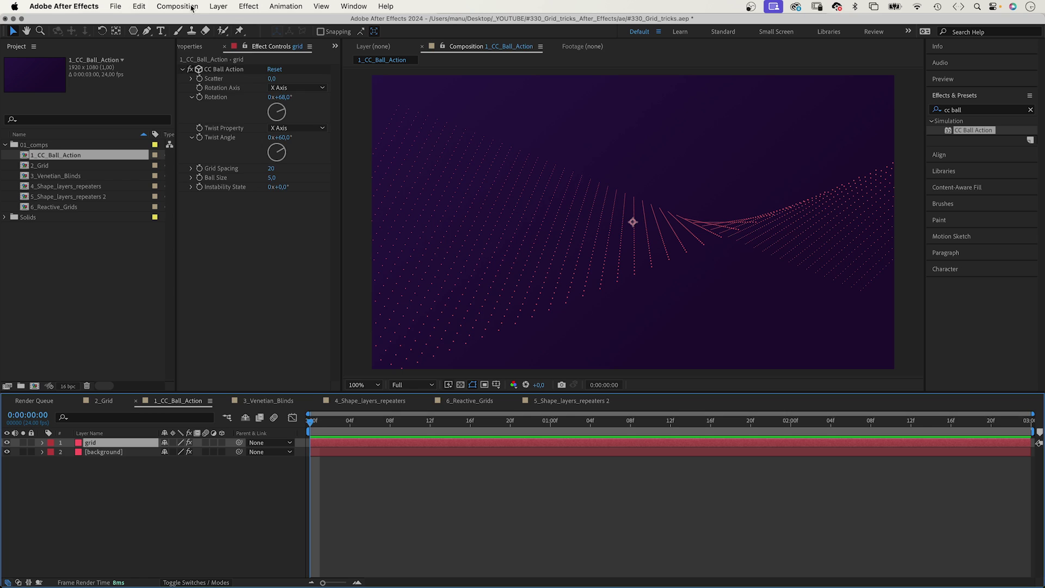
Enlarge the grid solid well beyond comp size in Solid Settings and select the Scatter value
{"action": "left_click", "coordinate": [219, 6]}
{"action": "left_click", "coordinate": [215, 35]}
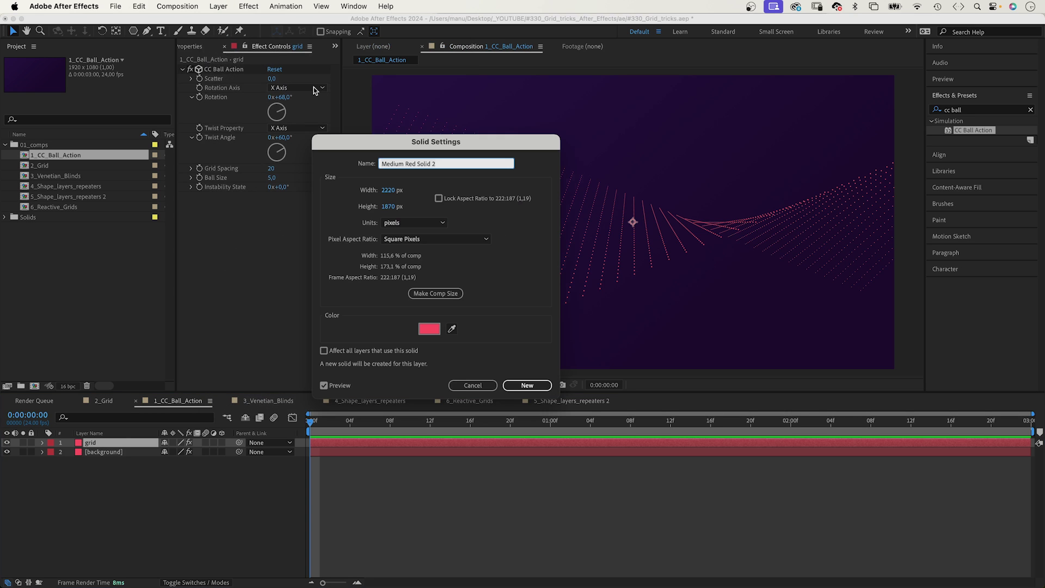
{"action": "left_click_drag", "start_coordinate": [387, 190], "coordinate": [654, 186]}
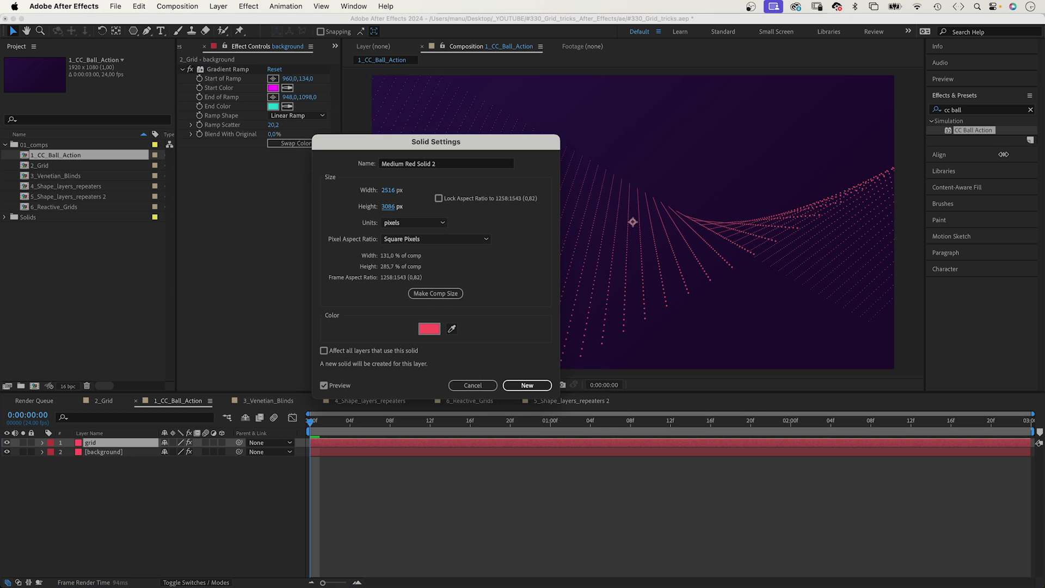
{"action": "left_click", "coordinate": [526, 386]}
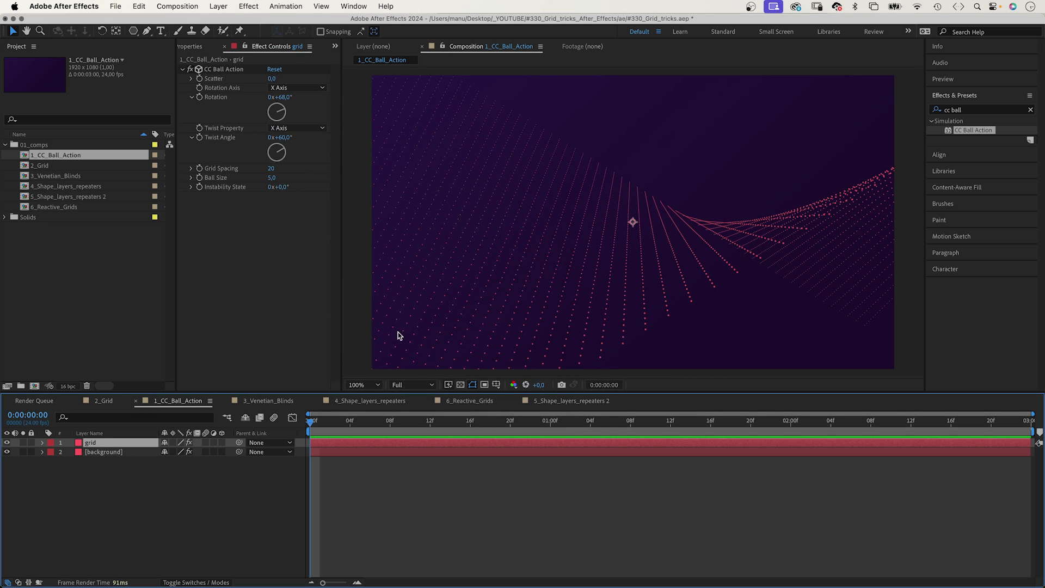
{"action": "left_click", "coordinate": [272, 79]}
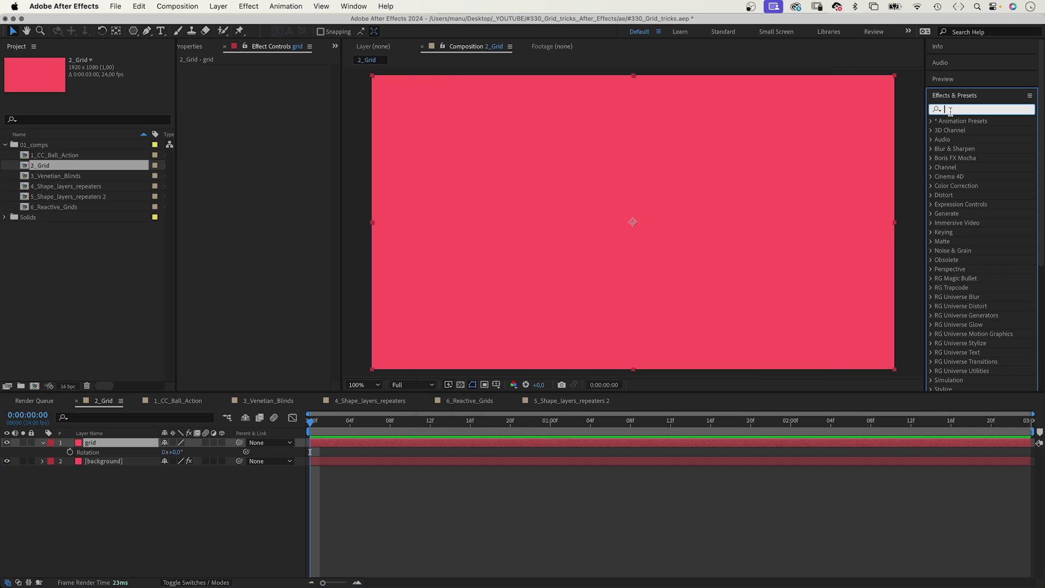
Apply the Generate > Grid effect to the grid layer and dismiss the 8-bit colour warning
{"action": "type", "text": "grid"}
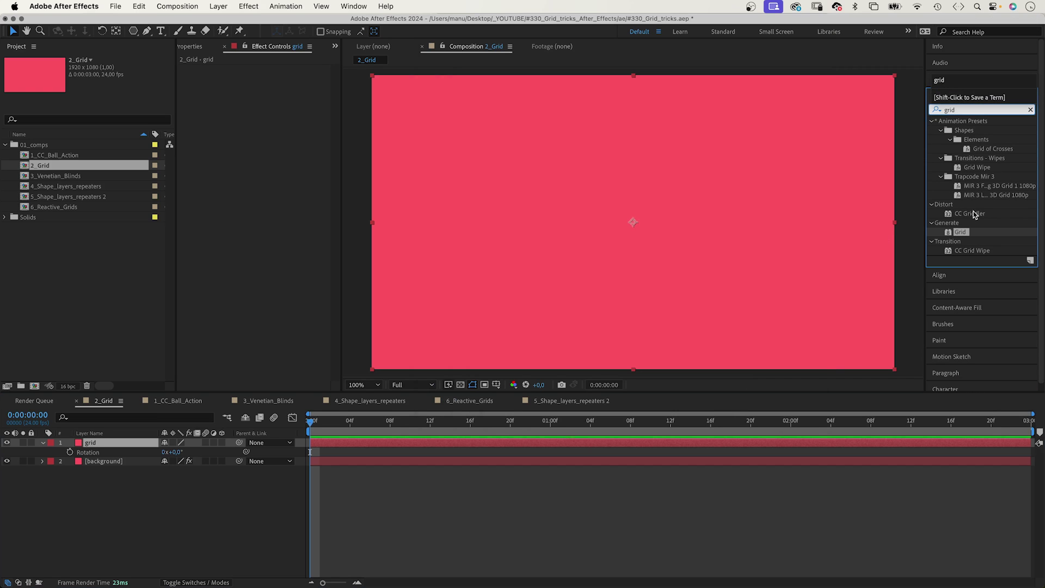
{"action": "left_click_drag", "start_coordinate": [950, 237], "coordinate": [263, 148]}
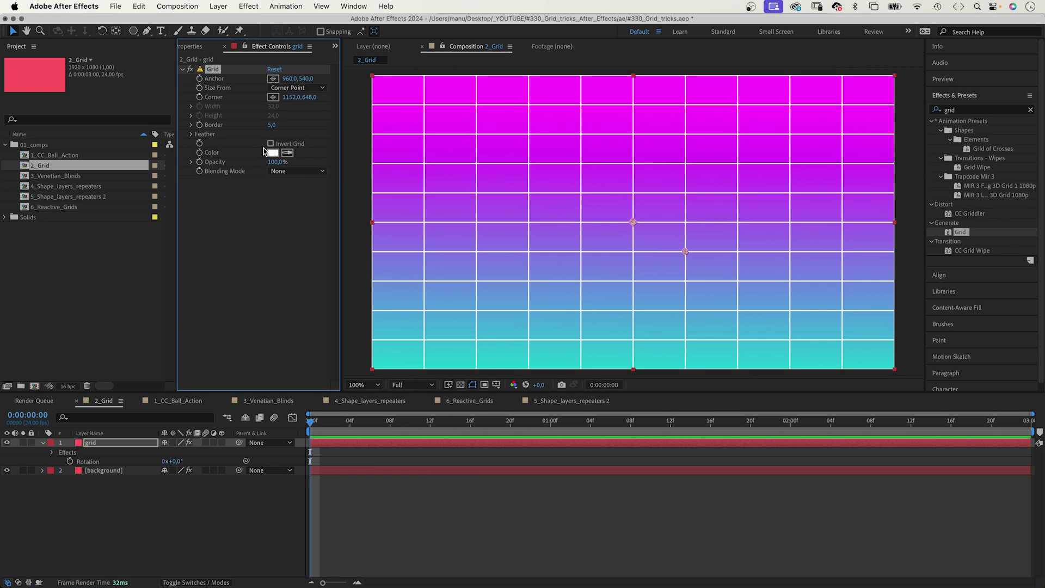
{"action": "left_click", "coordinate": [200, 71]}
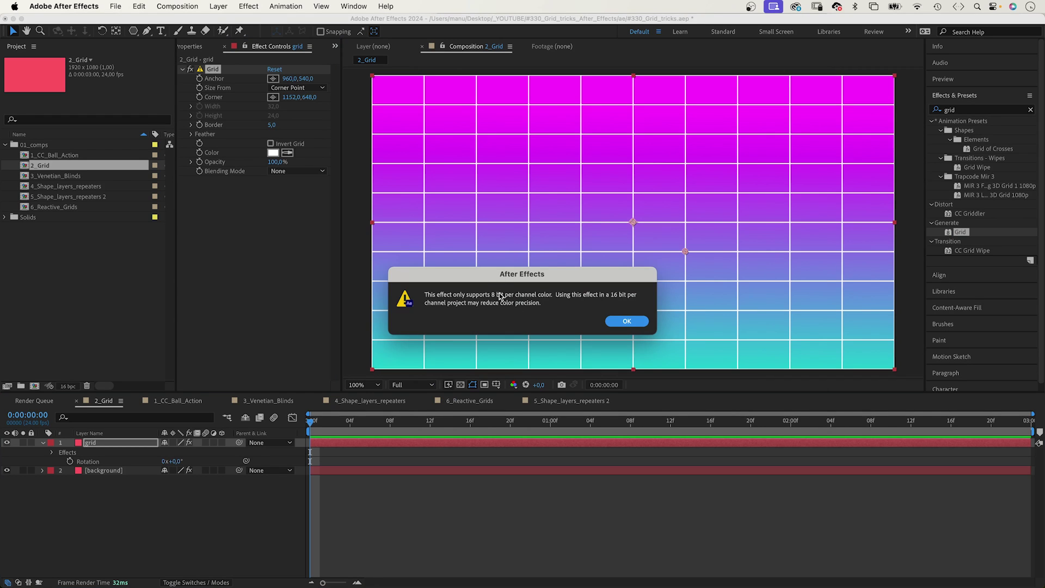
{"action": "left_click", "coordinate": [625, 321]}
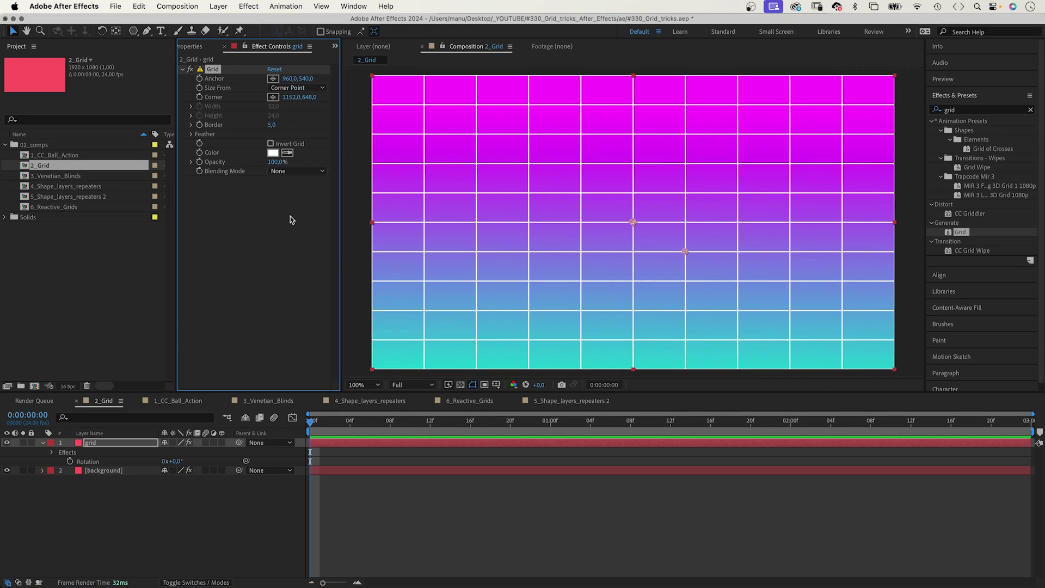
Give the grid Border 1 and magenta (FF00FF) lines, leaving Invert Grid off
{"action": "type", "text": "1"}
{"action": "key", "text": "Return"}
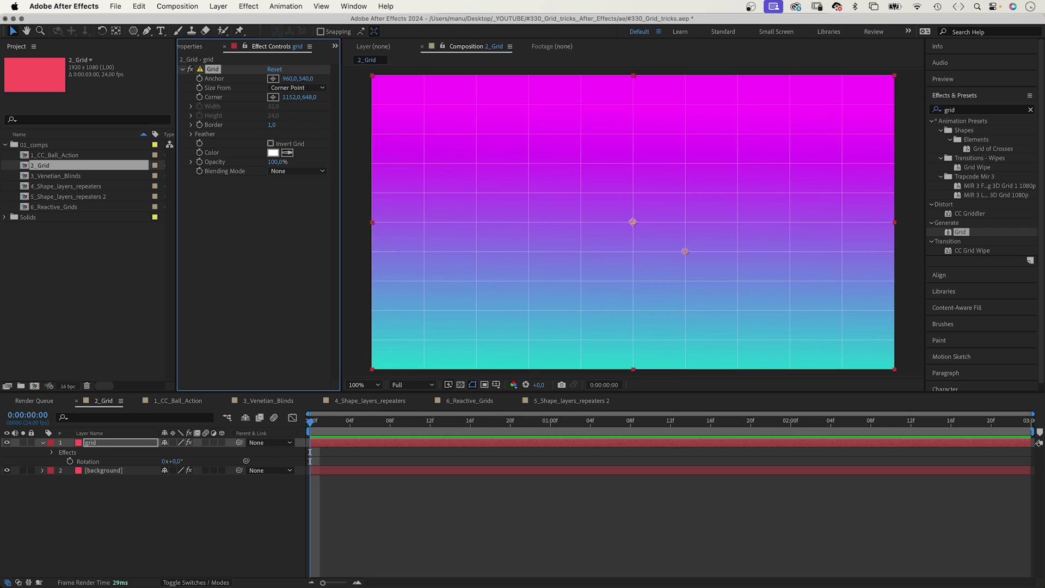
{"action": "left_click", "coordinate": [272, 153]}
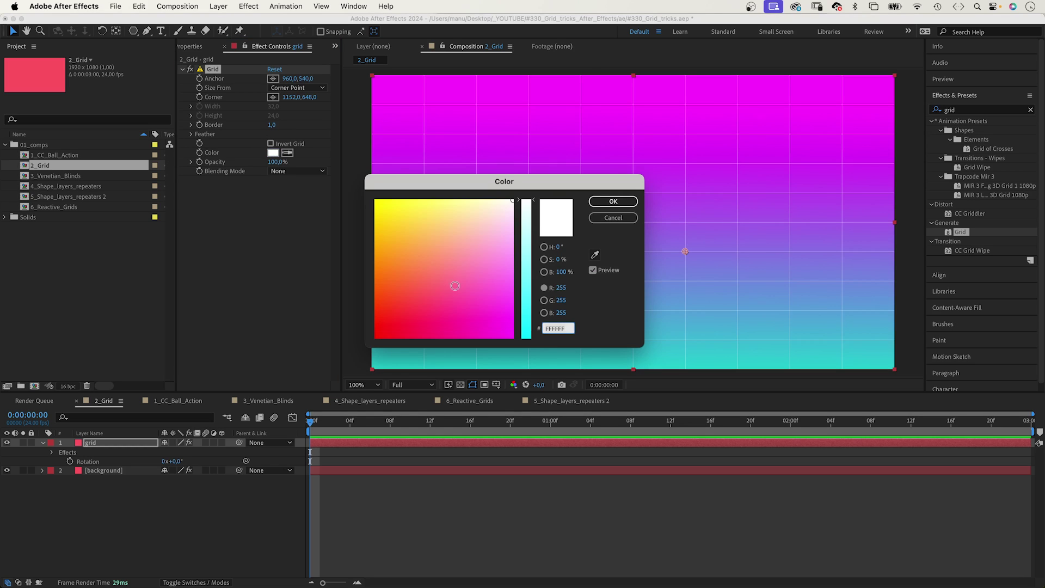
{"action": "left_click_drag", "start_coordinate": [455, 286], "coordinate": [527, 361]}
{"action": "left_click", "coordinate": [613, 201]}
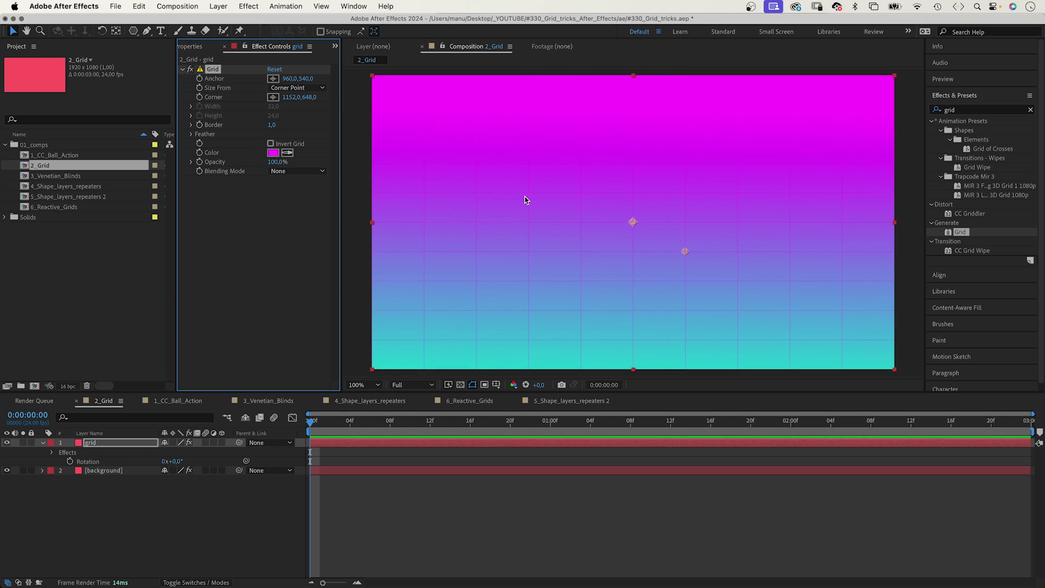
{"action": "left_click", "coordinate": [271, 143]}
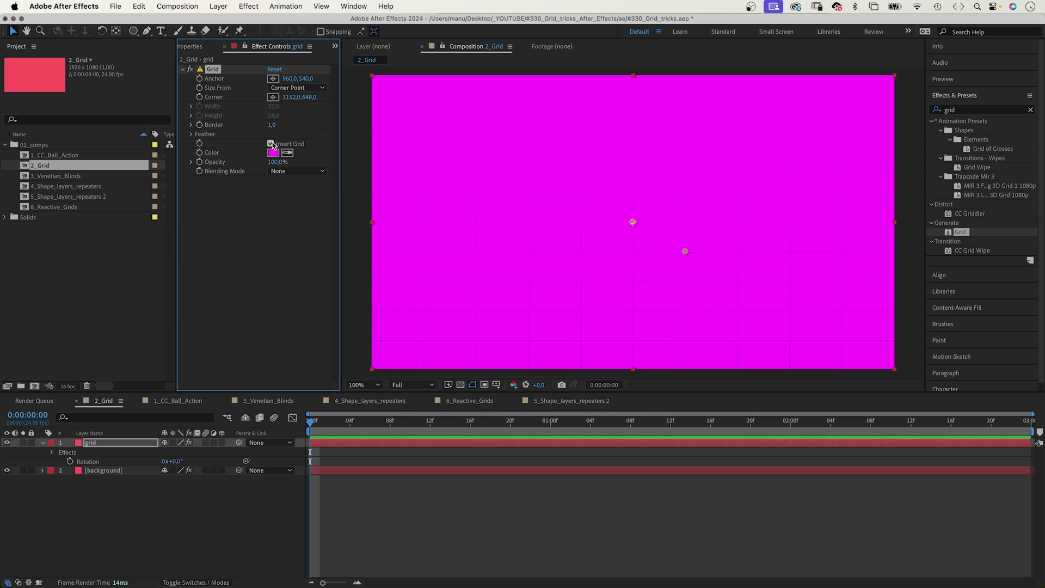
{"action": "left_click", "coordinate": [271, 144]}
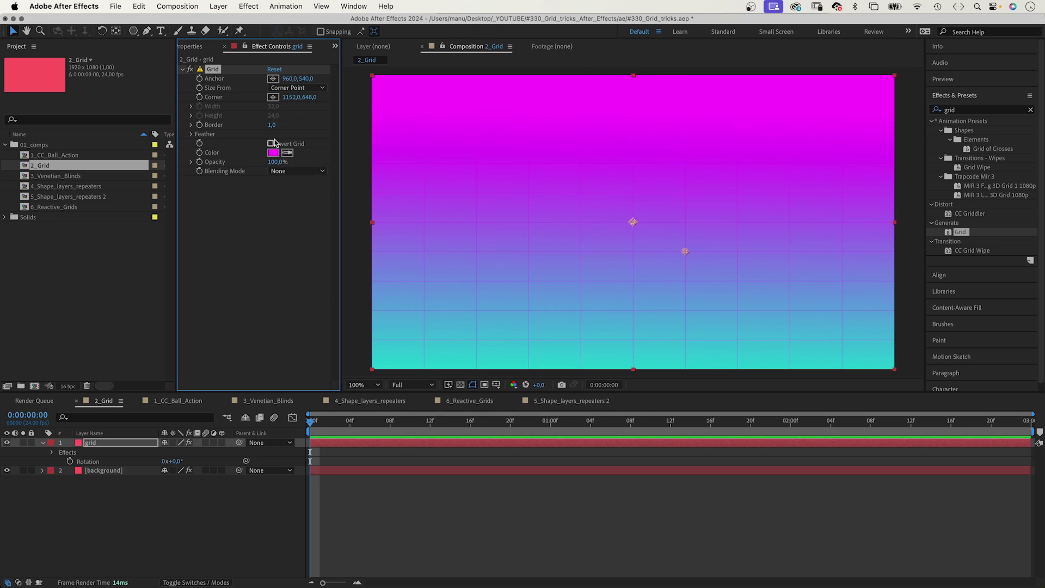
Size the grid from Width Slider with a Width of 77,9
{"action": "left_click_drag", "start_coordinate": [305, 100], "coordinate": [341, 95]}
{"action": "left_click", "coordinate": [299, 87]}
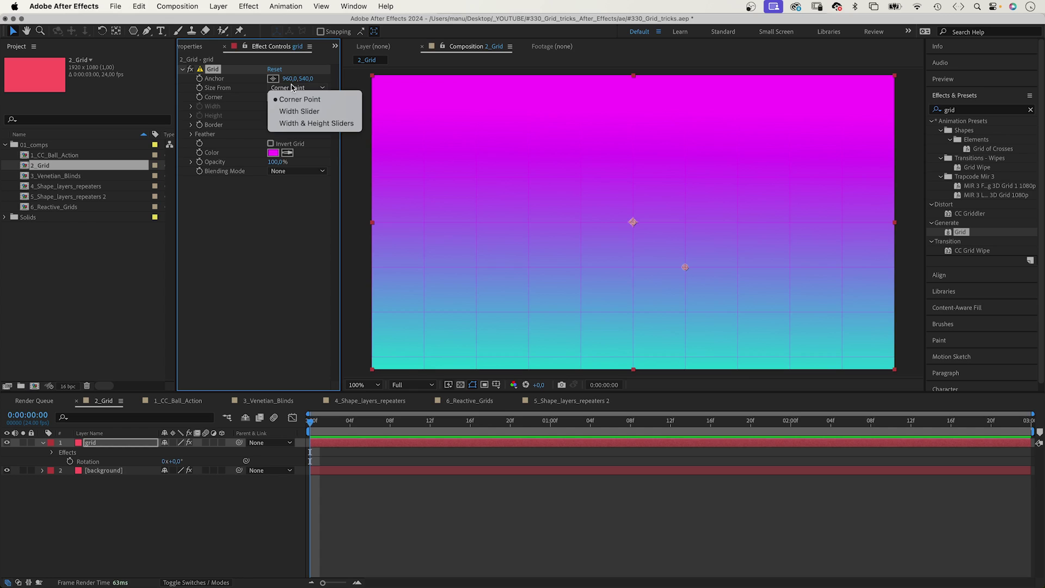
{"action": "left_click", "coordinate": [283, 110]}
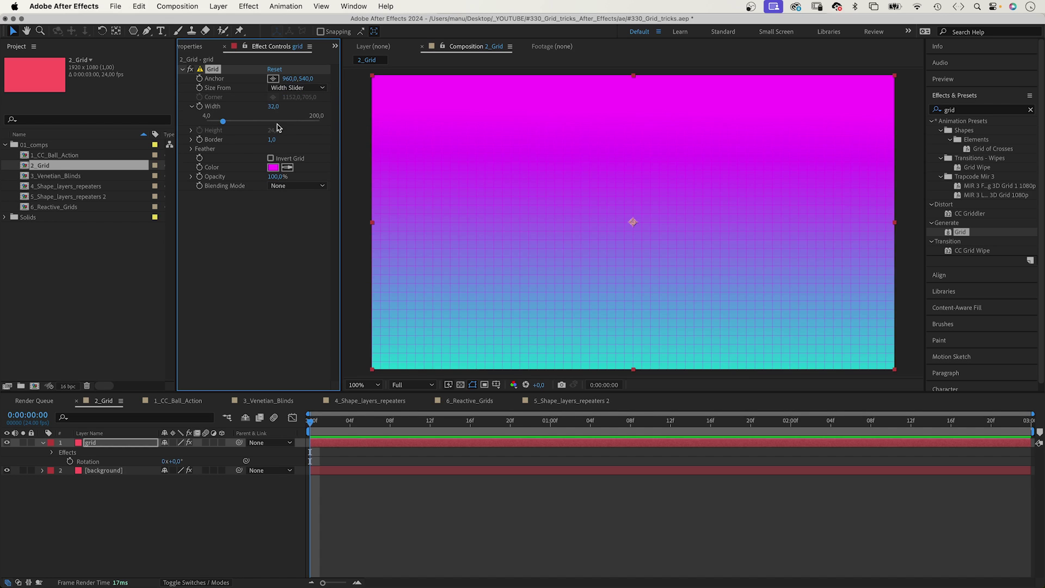
{"action": "left_click_drag", "start_coordinate": [222, 122], "coordinate": [249, 121]}
{"action": "left_click", "coordinate": [298, 87]}
{"action": "left_click", "coordinate": [301, 123]}
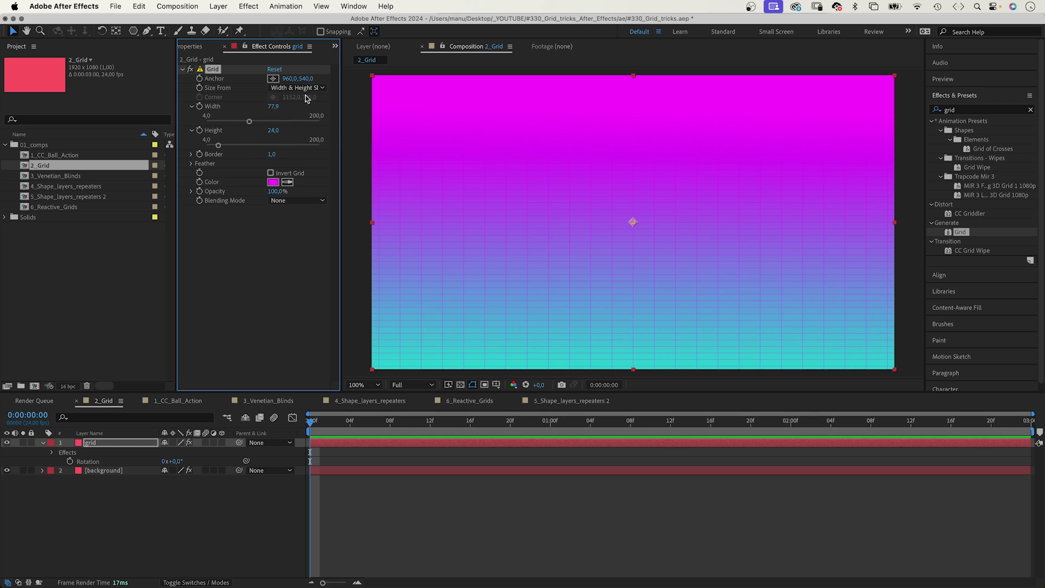
{"action": "left_click", "coordinate": [300, 88]}
Make the grid layer 3D, tilt X Rotation to about -76°, lower it, and set Grid Anchor Y to 699
{"action": "left_click", "coordinate": [300, 111]}
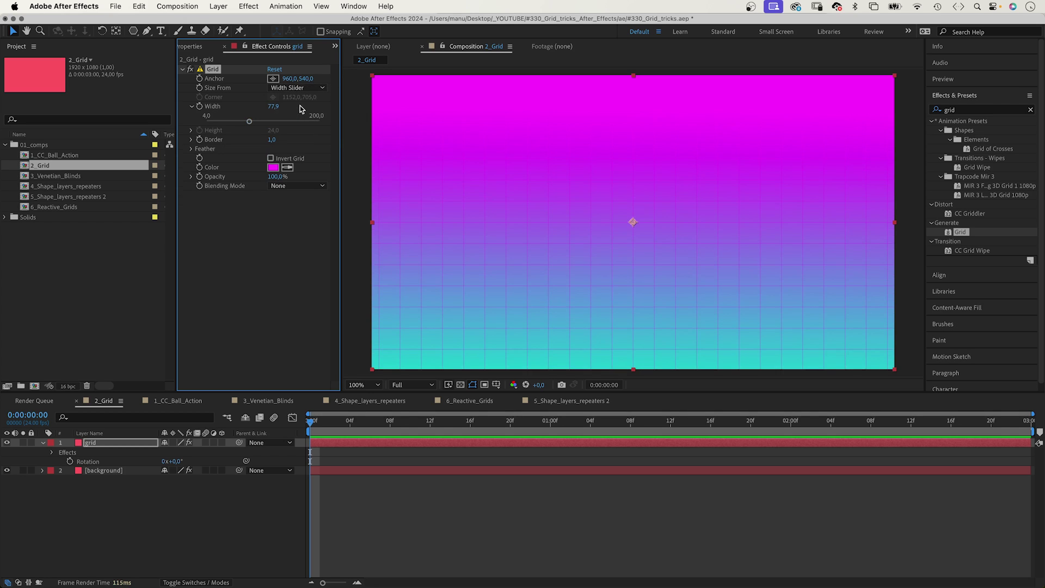
{"action": "left_click", "coordinate": [222, 442]}
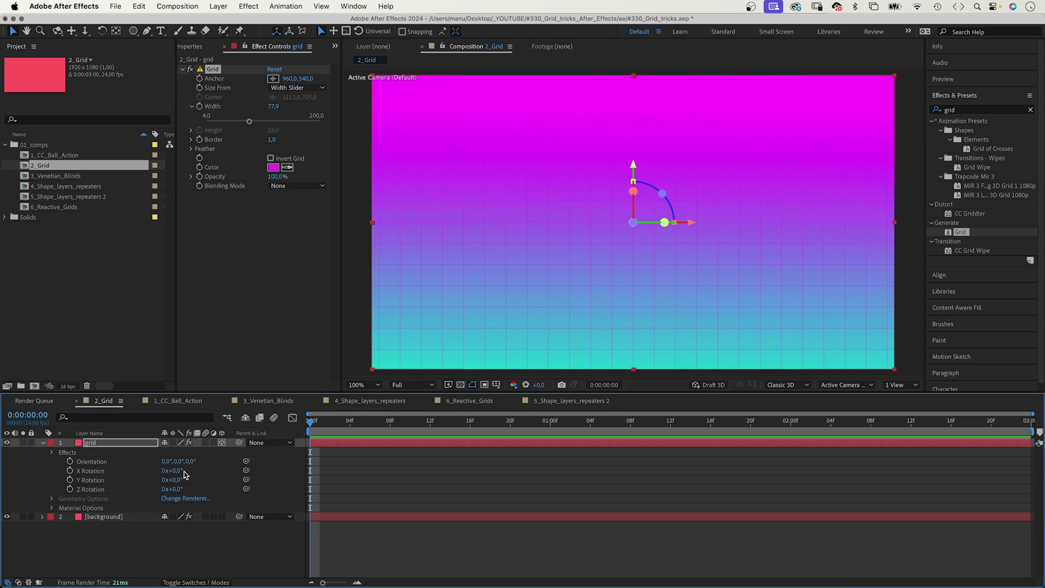
{"action": "left_click_drag", "start_coordinate": [184, 472], "coordinate": [133, 468]}
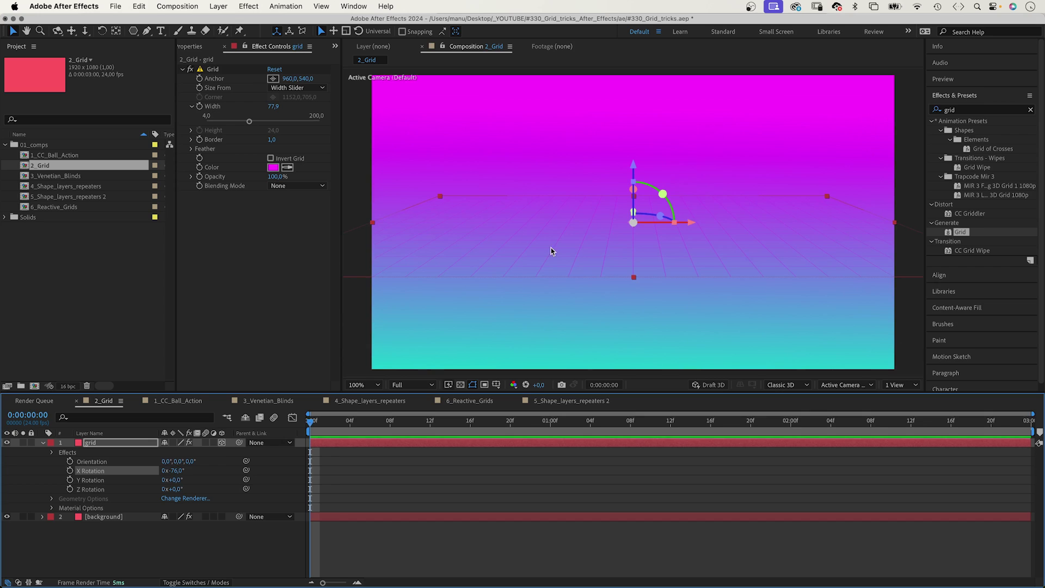
{"action": "left_click_drag", "start_coordinate": [552, 251], "coordinate": [563, 322]}
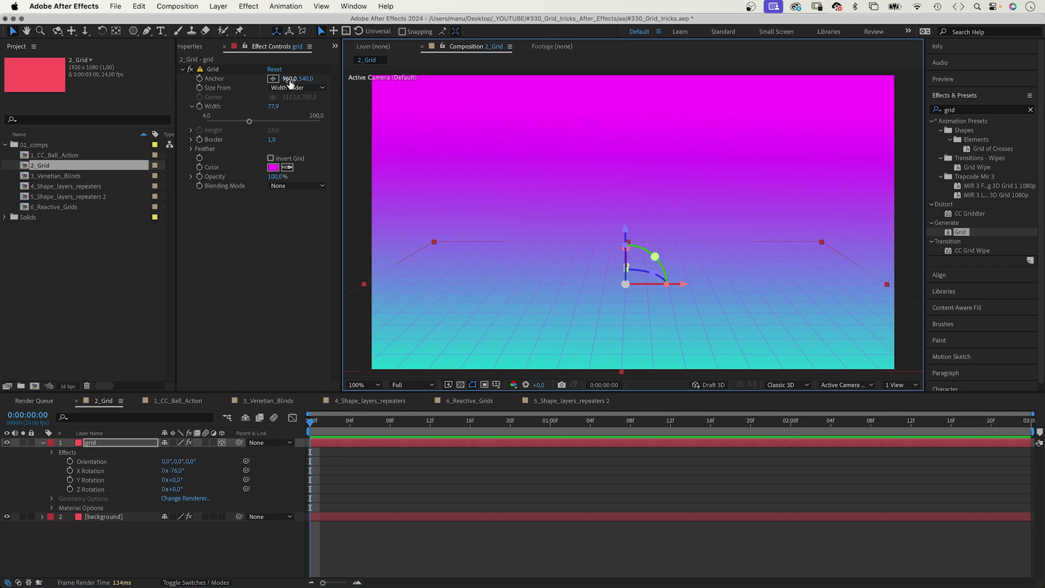
{"action": "left_click_drag", "start_coordinate": [302, 78], "coordinate": [376, 87]}
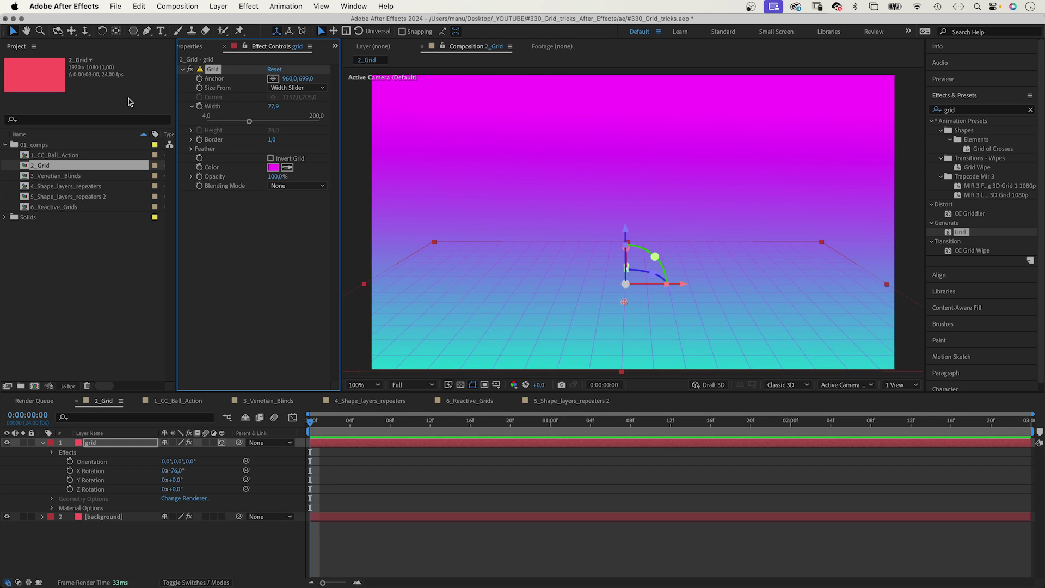
Write the Anchor expression with var y = time*100 and [x,y], and set the particle shape to Ellipse
{"action": "left_click", "coordinate": [199, 79], "text": "alt"}
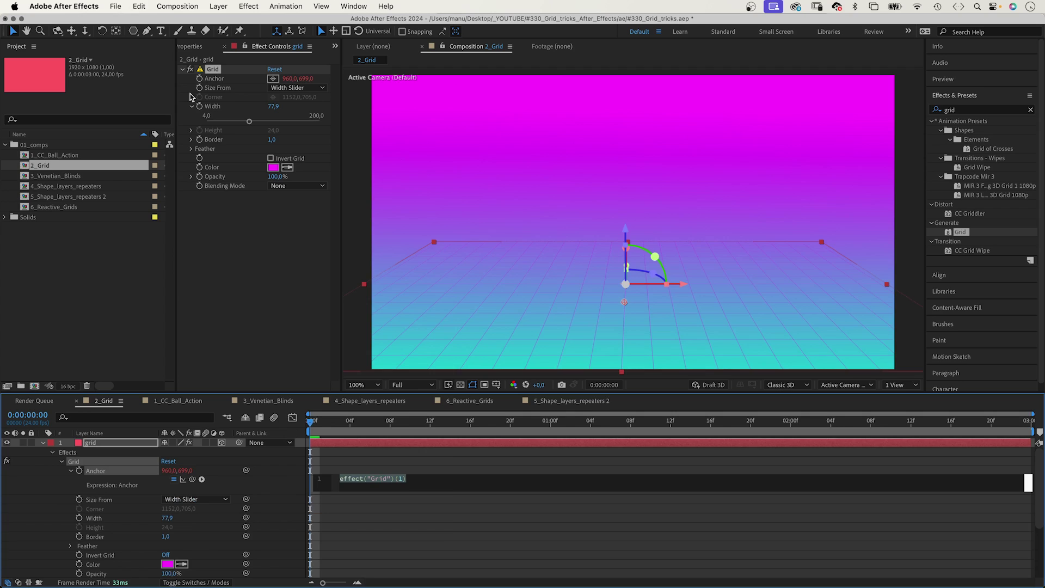
{"action": "type", "text": "var x ="}
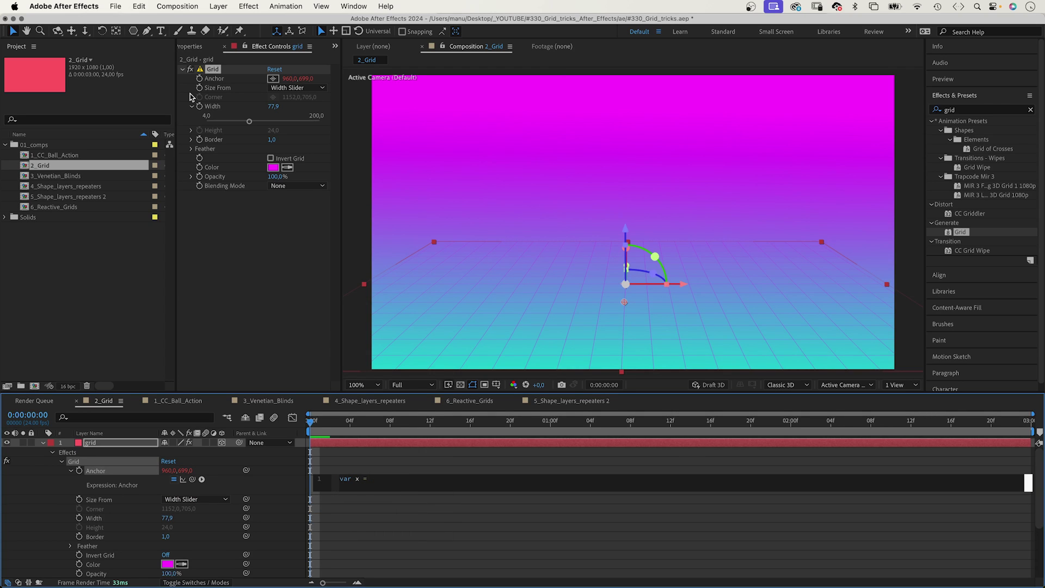
{"action": "left_click_drag", "start_coordinate": [191, 480], "coordinate": [161, 472]}
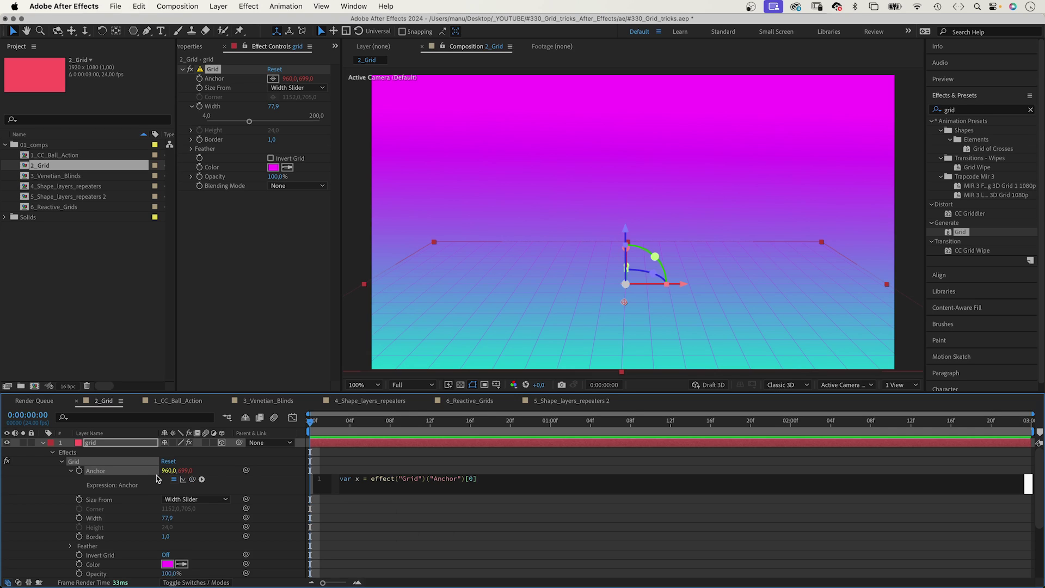
{"action": "key", "text": "Return"}
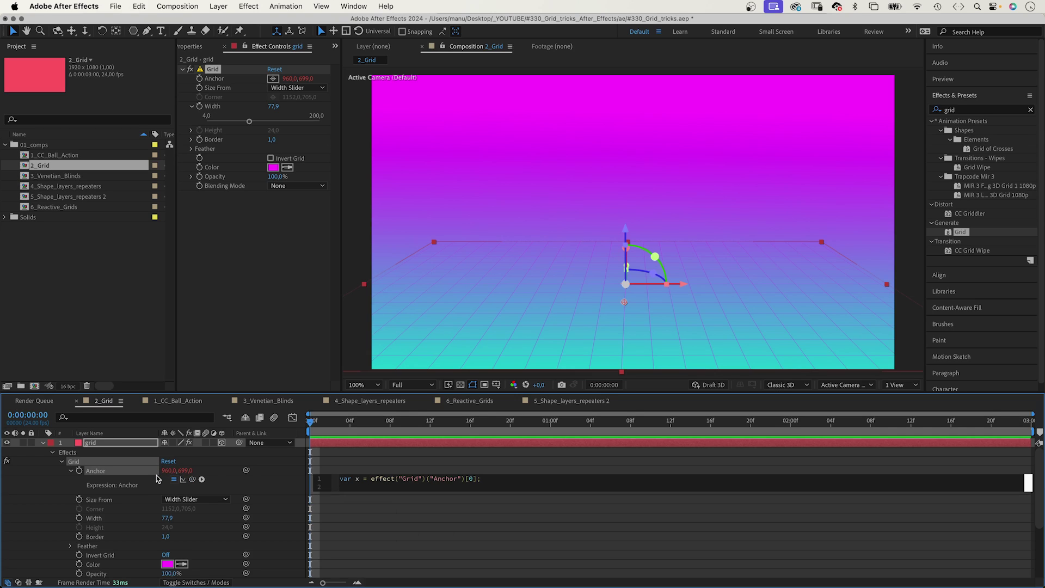
{"action": "type", "text": "var y = time*"}
{"action": "key", "text": "Return"}
{"action": "key", "text": "Return"}
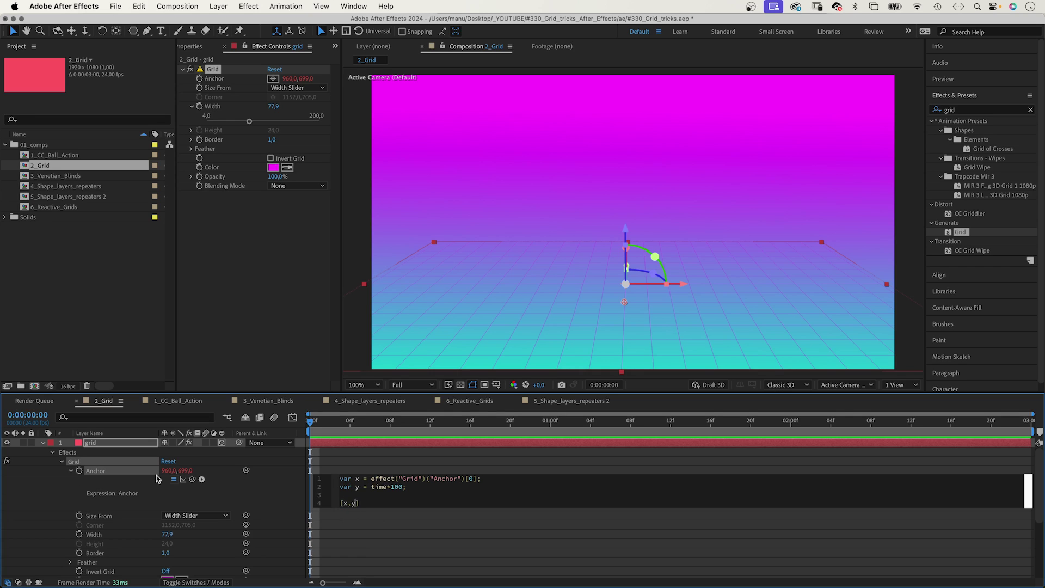
{"action": "left_click", "coordinate": [269, 490]}
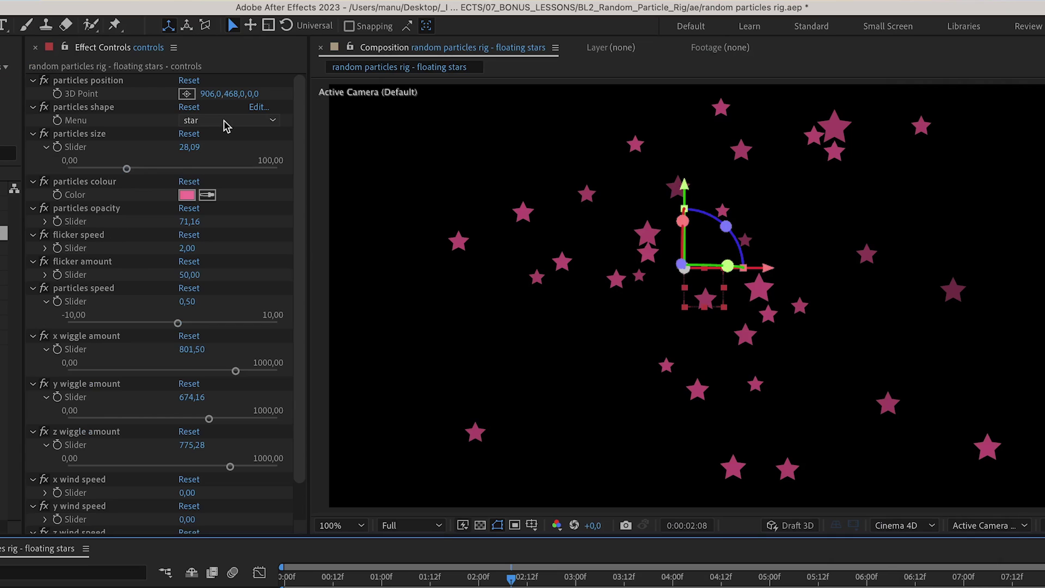
{"action": "left_click", "coordinate": [224, 120]}
{"action": "left_click", "coordinate": [220, 138]}
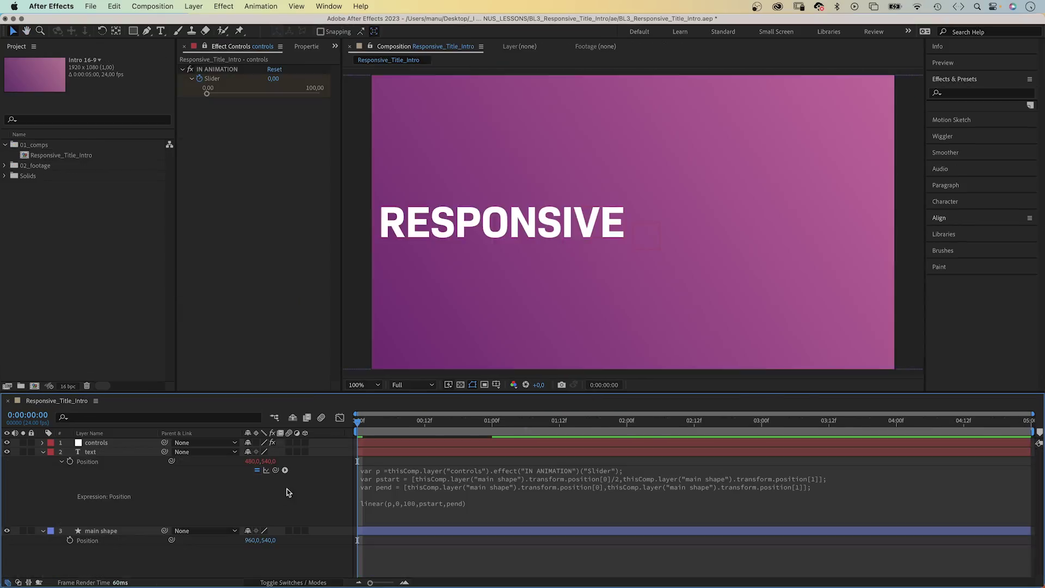
Play back the Responsive_Title_Intro preview
{"action": "key", "text": "space"}
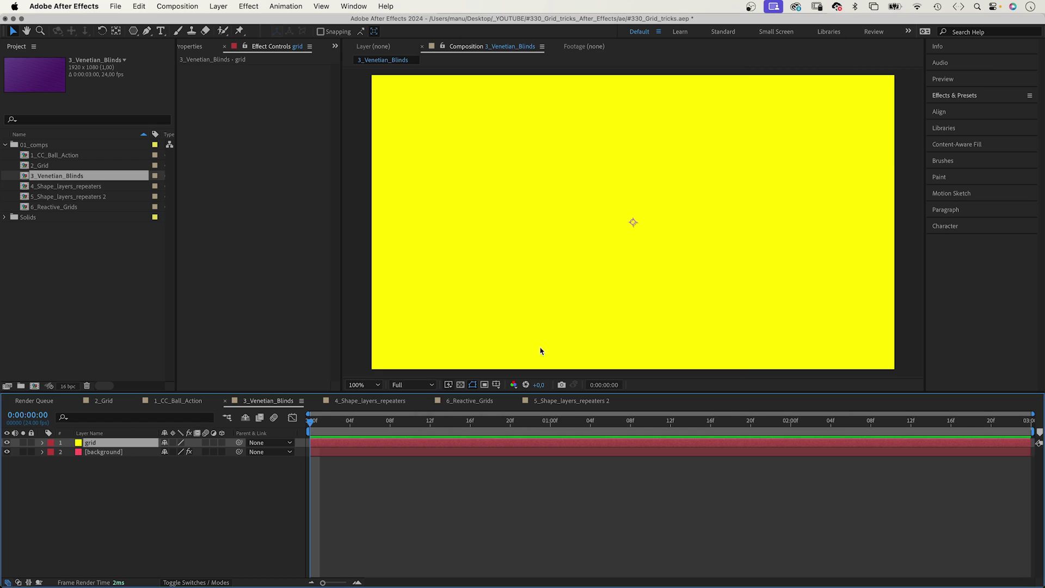
Apply Venetian Blinds to the grid layer with 20% completion, Width 60 and Direction 98°
{"action": "left_click", "coordinate": [978, 99]}
{"action": "left_click", "coordinate": [957, 109]}
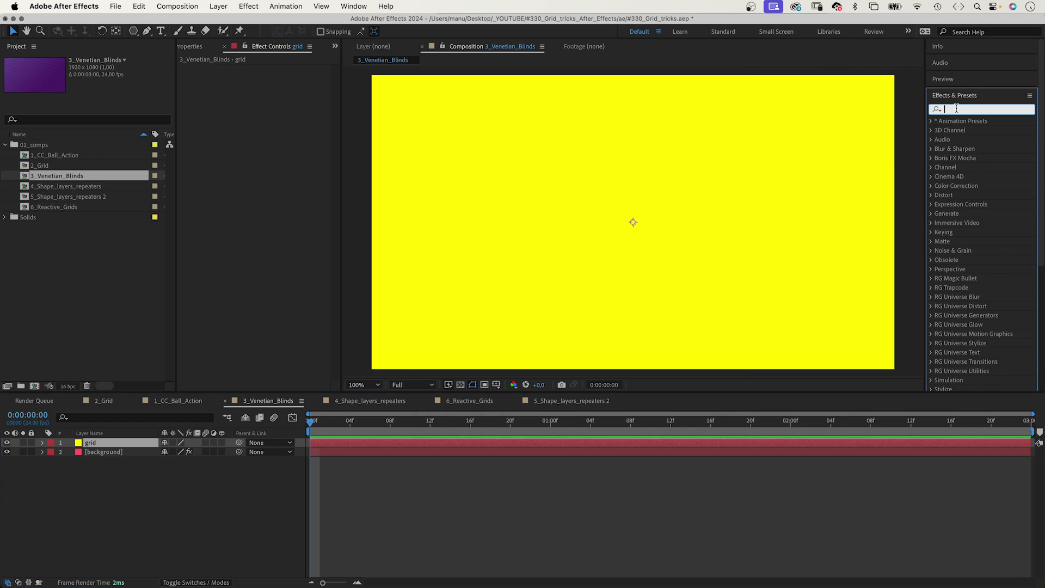
{"action": "type", "text": "venetian blinds"}
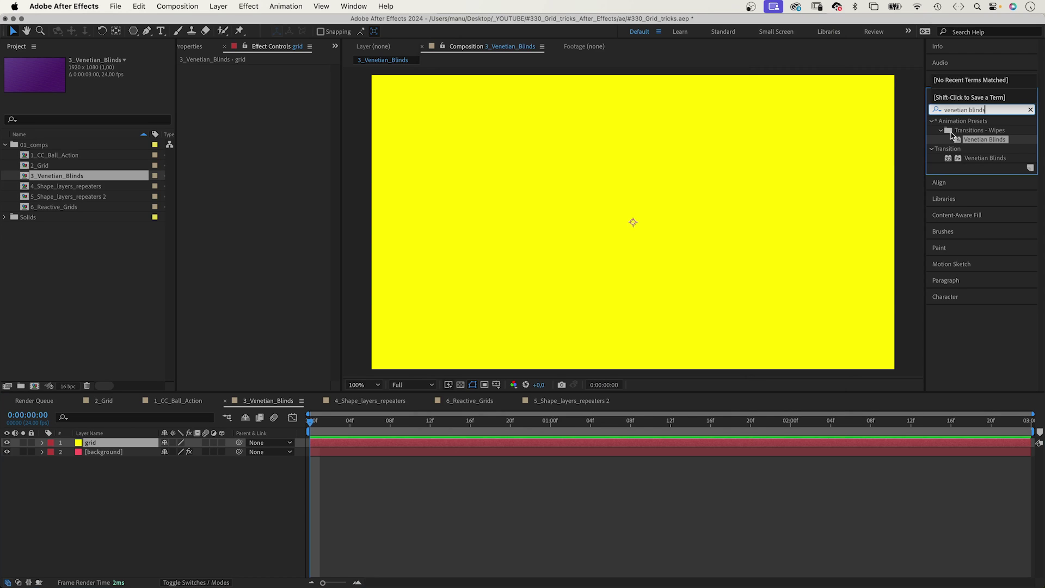
{"action": "left_click_drag", "start_coordinate": [946, 161], "coordinate": [214, 136]}
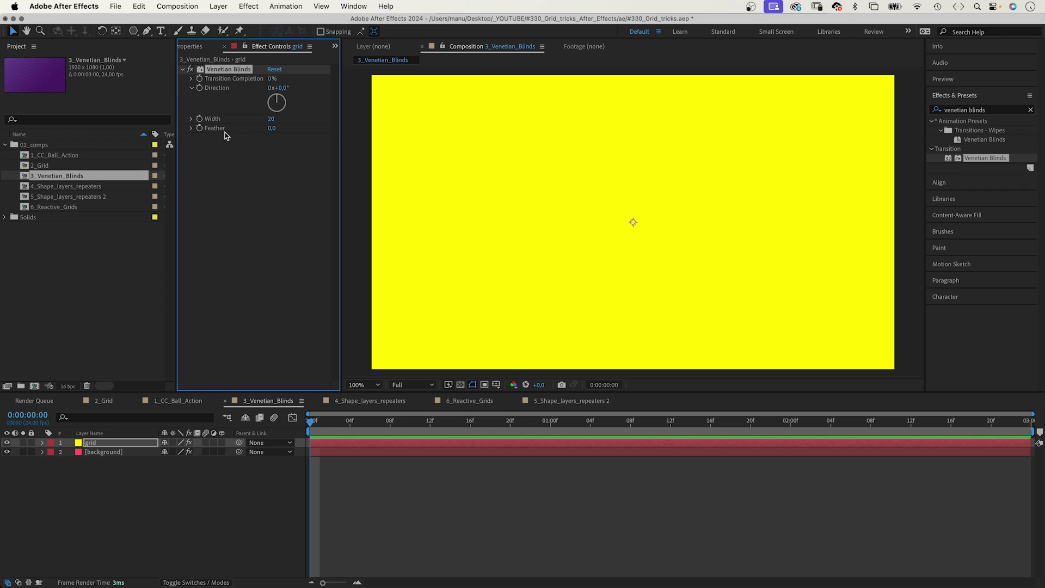
{"action": "left_click", "coordinate": [271, 79]}
{"action": "left_click", "coordinate": [271, 119]}
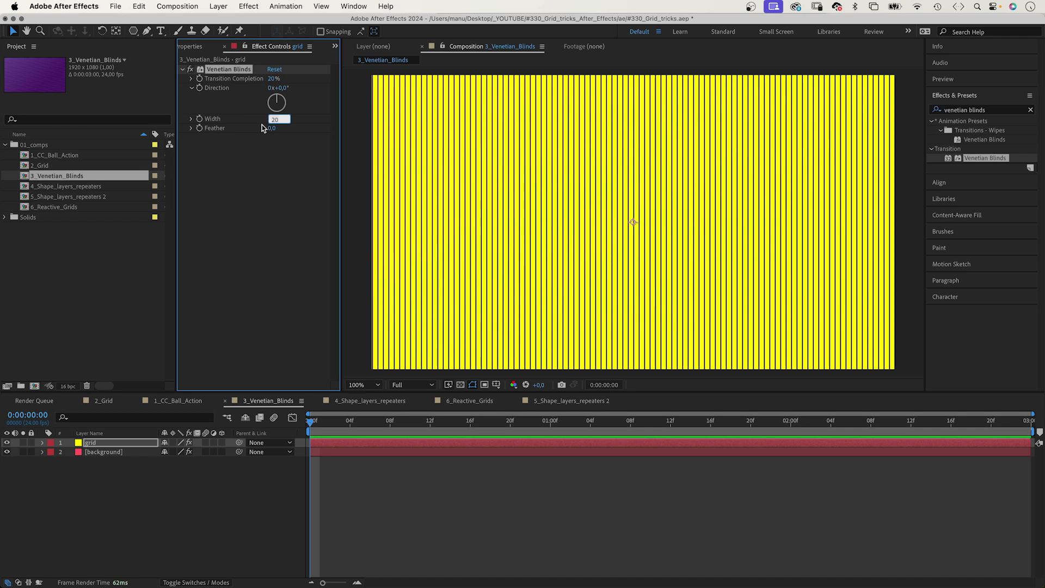
{"action": "key", "text": "Return"}
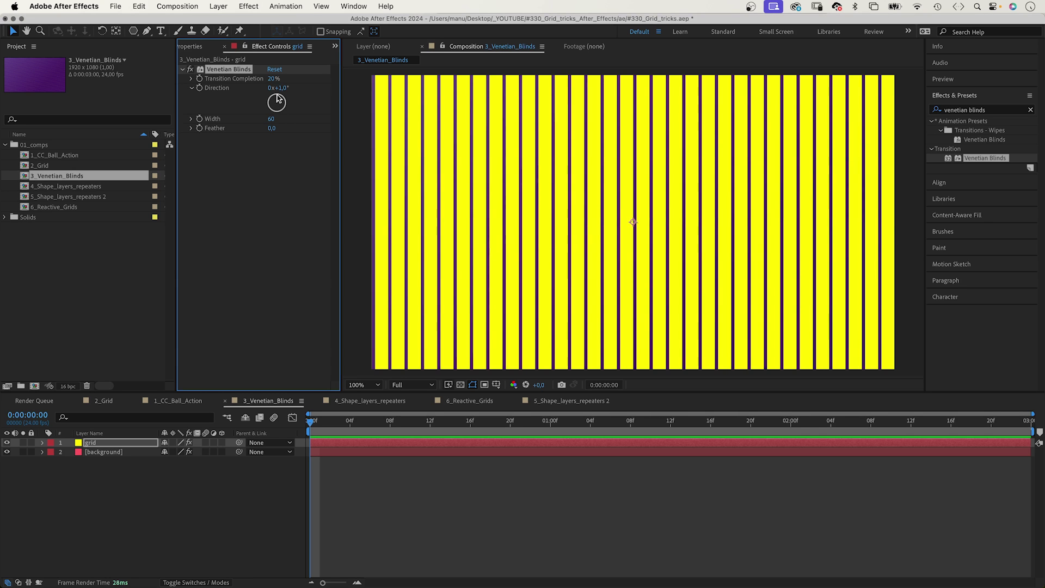
{"action": "left_click_drag", "start_coordinate": [284, 98], "coordinate": [284, 112]}
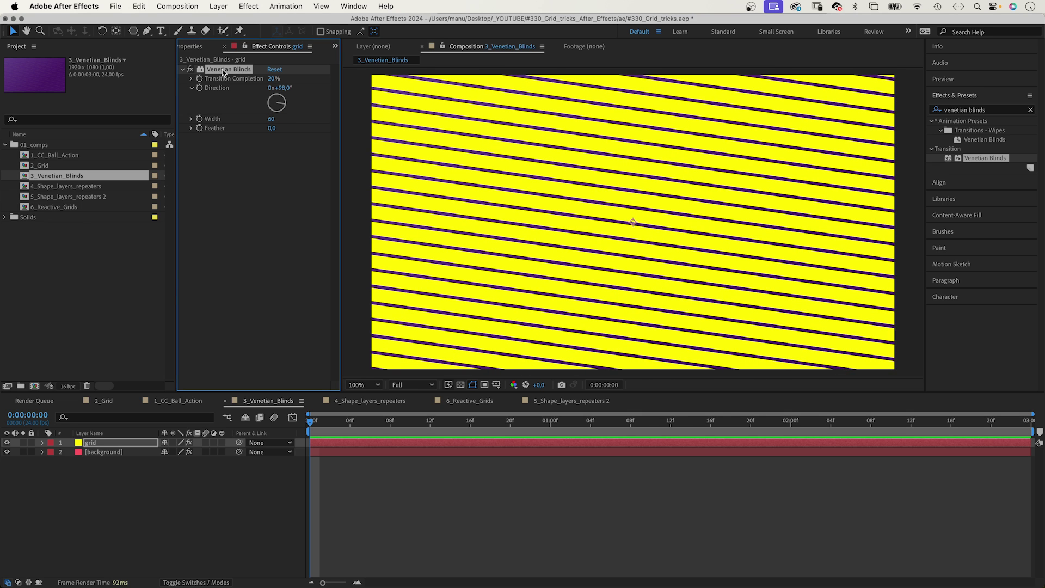
Duplicate Venetian Blinds at Direction -99°, Completion 97%, Width 28, and lower the original to 10%
{"action": "key", "text": "super+d"}
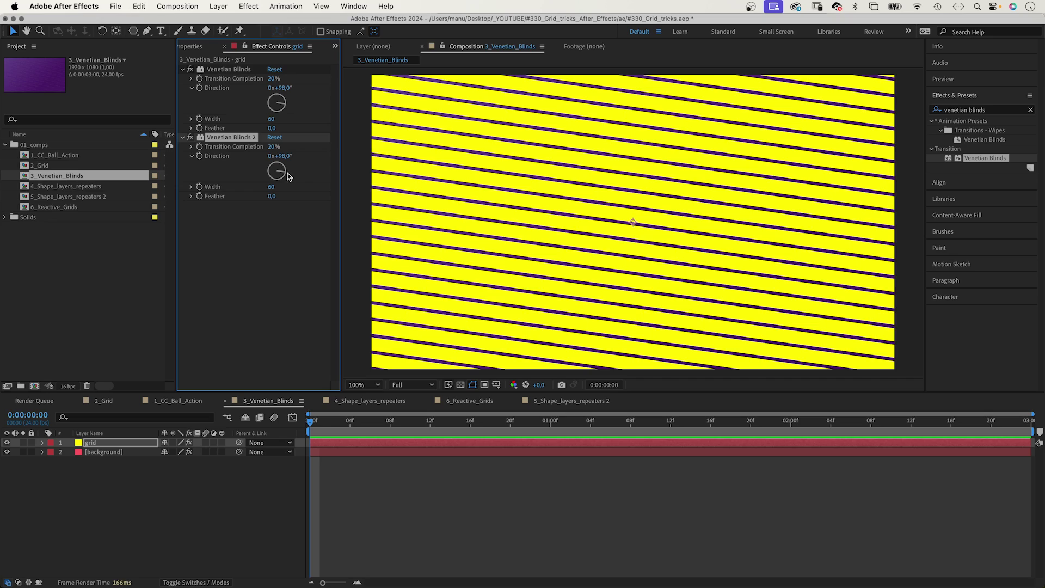
{"action": "left_click_drag", "start_coordinate": [288, 176], "coordinate": [262, 183]}
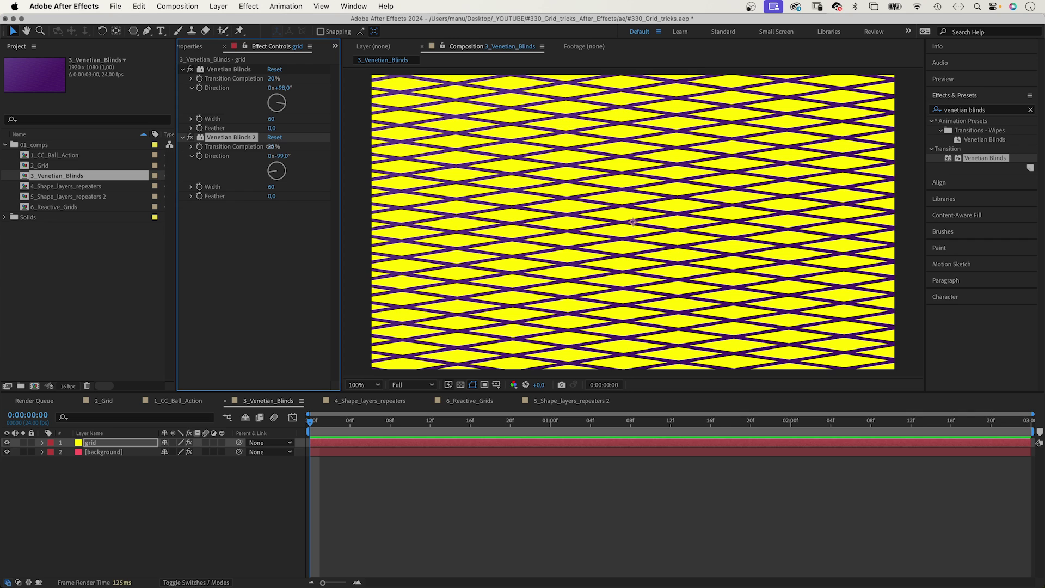
{"action": "left_click_drag", "start_coordinate": [272, 146], "coordinate": [311, 146]}
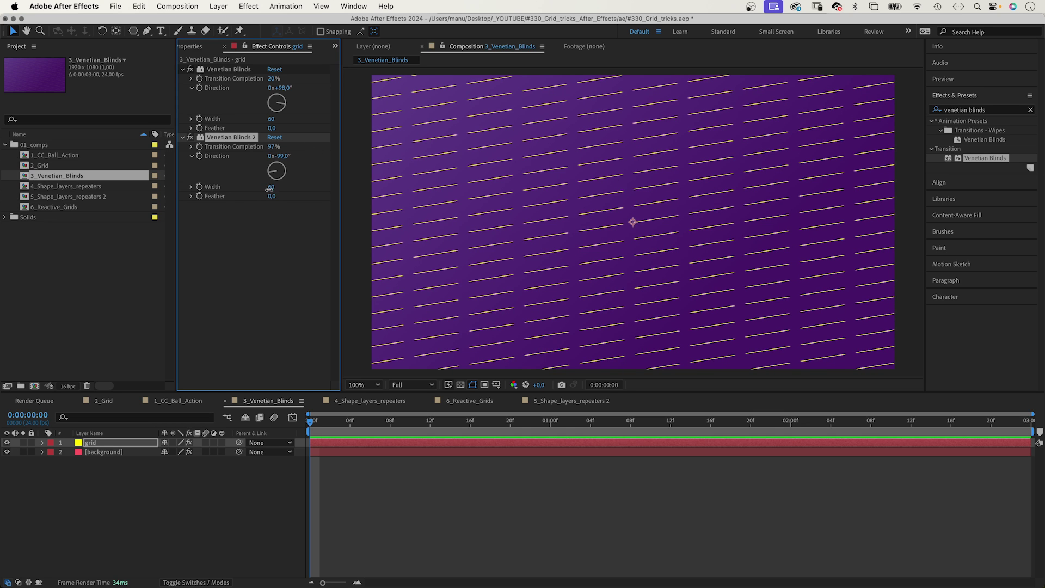
{"action": "left_click_drag", "start_coordinate": [269, 189], "coordinate": [257, 191]}
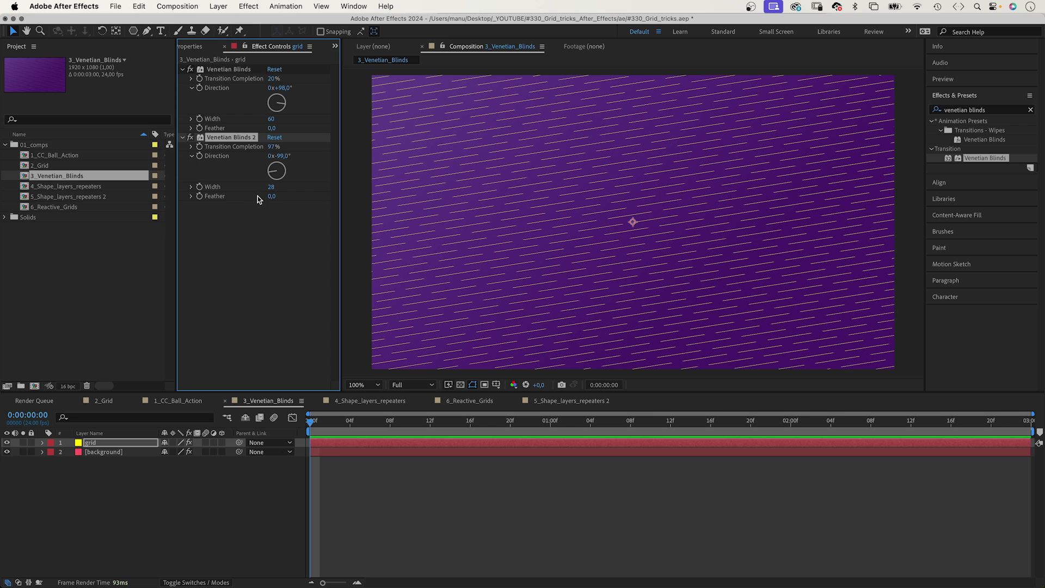
{"action": "mouse_move", "coordinate": [271, 80]}
{"action": "left_mouse_down"}
{"action": "mouse_move", "coordinate": [258, 79]}
{"action": "mouse_move", "coordinate": [297, 79]}
{"action": "mouse_move", "coordinate": [272, 80]}
{"action": "left_mouse_up"}
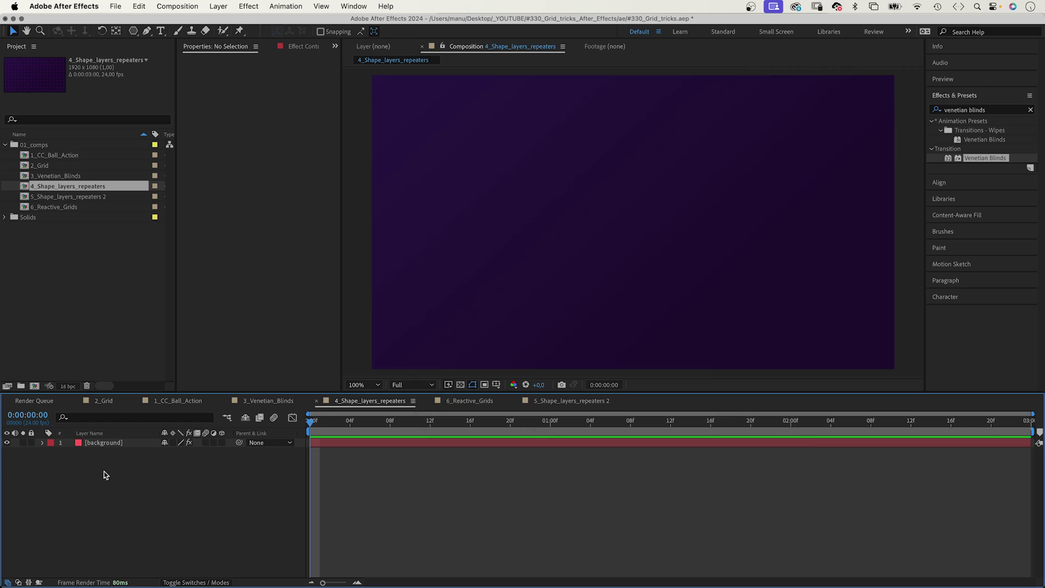
Create a new star shape layer with the Star Tool
{"action": "left_click", "coordinate": [134, 32]}
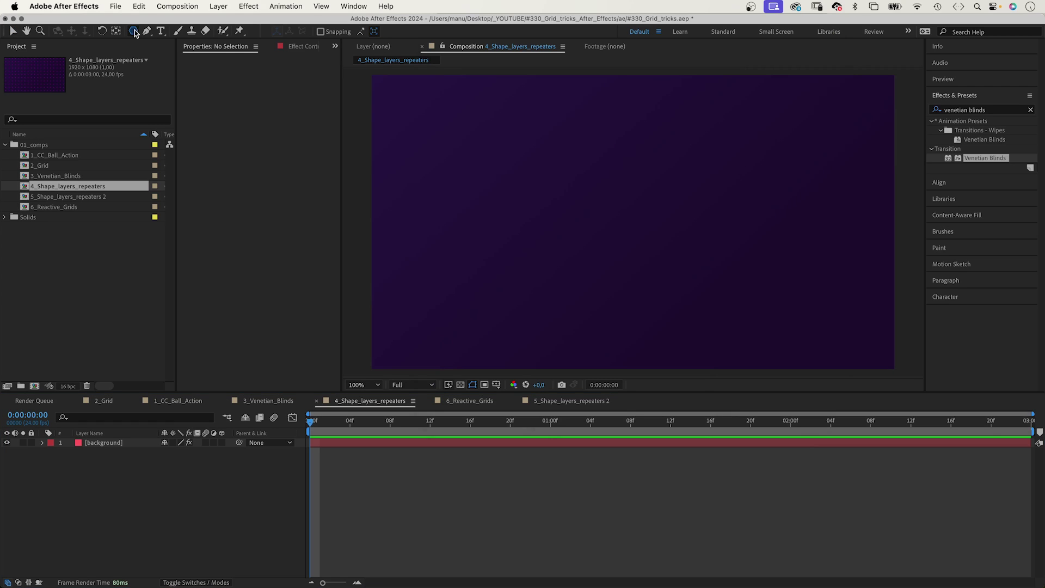
{"action": "left_click_drag", "start_coordinate": [136, 34], "coordinate": [181, 80]}
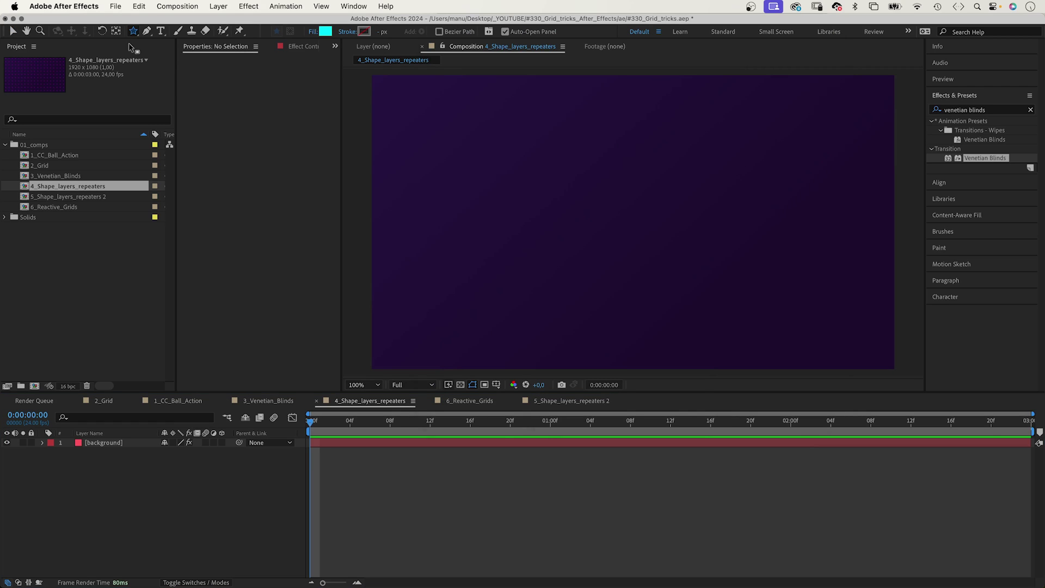
{"action": "double_click", "coordinate": [133, 31]}
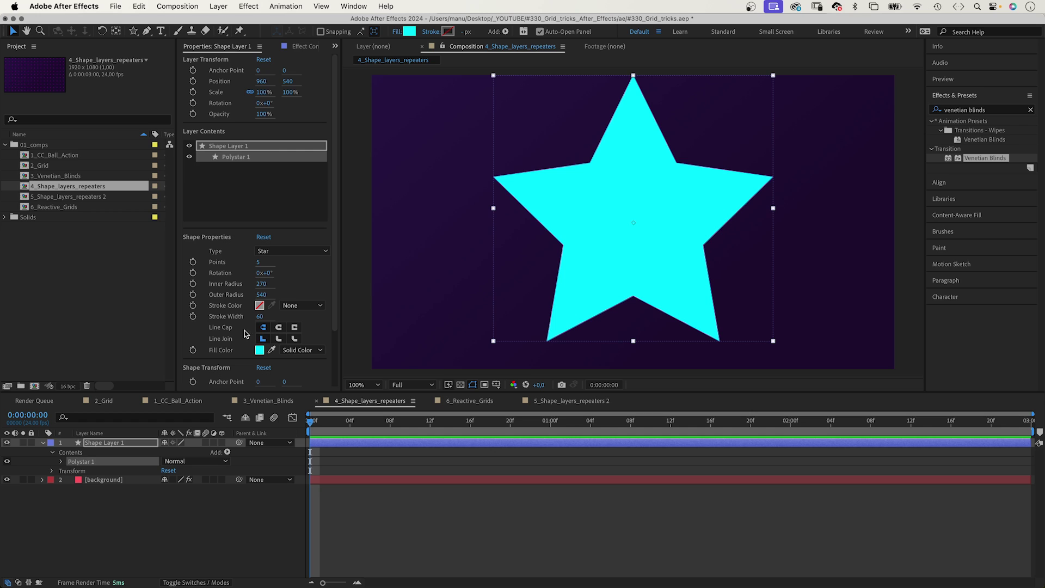
Set the star to 4 points, Inner Radius 3 and Outer Radius 10, then select Polystar 1
{"action": "left_click", "coordinate": [260, 262]}
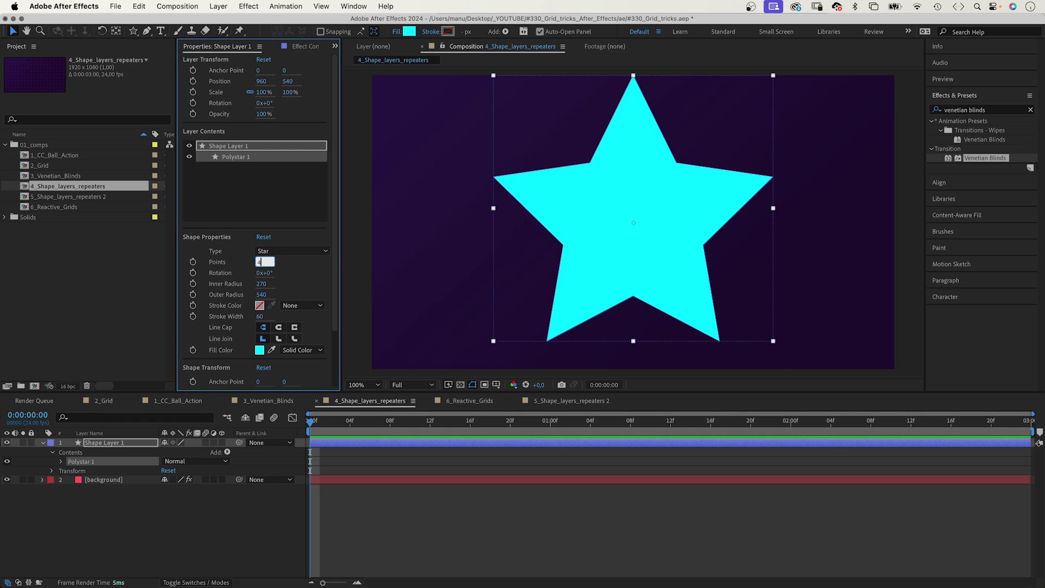
{"action": "key", "text": "Return"}
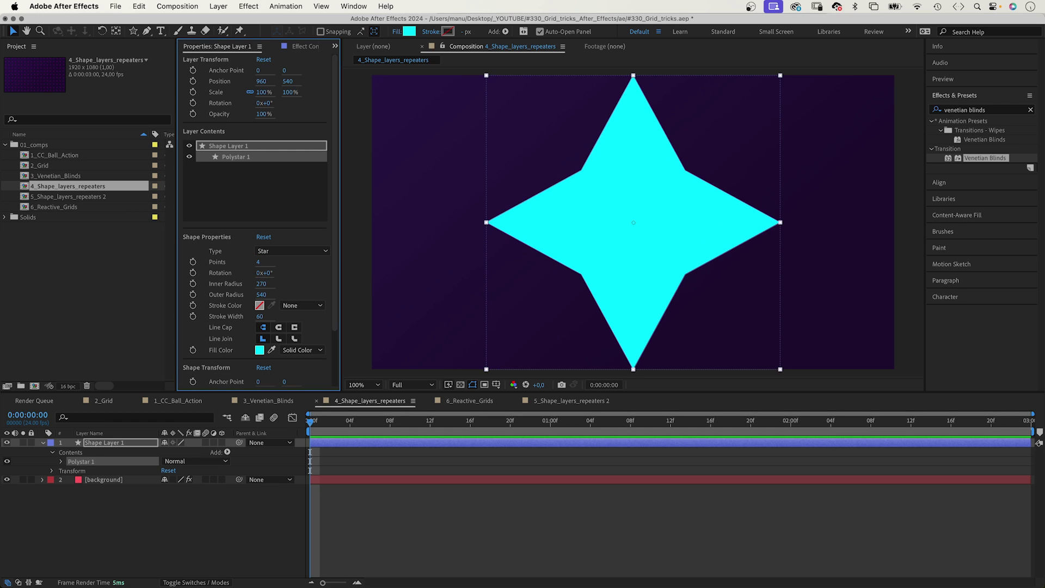
{"action": "left_click", "coordinate": [262, 284]}
{"action": "type", "text": "3"}
{"action": "key", "text": "Tab"}
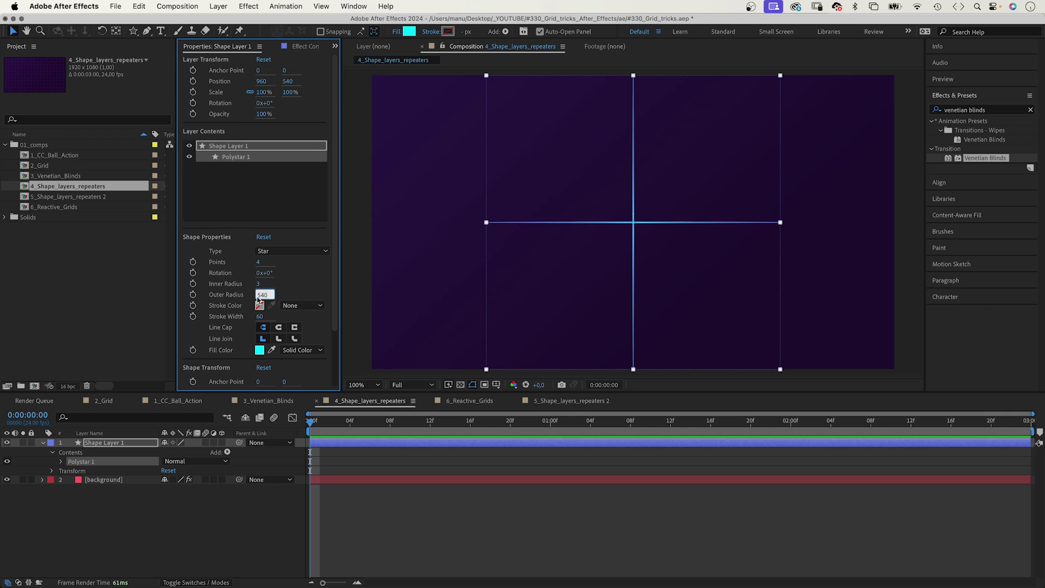
{"action": "key", "text": "Return"}
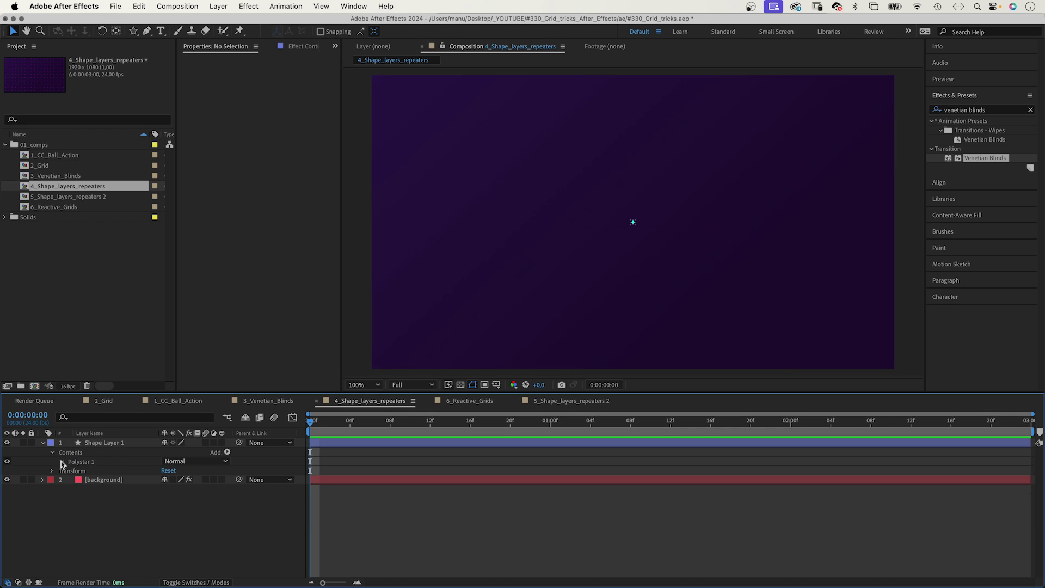
{"action": "left_click", "coordinate": [61, 462]}
{"action": "left_click", "coordinate": [83, 463]}
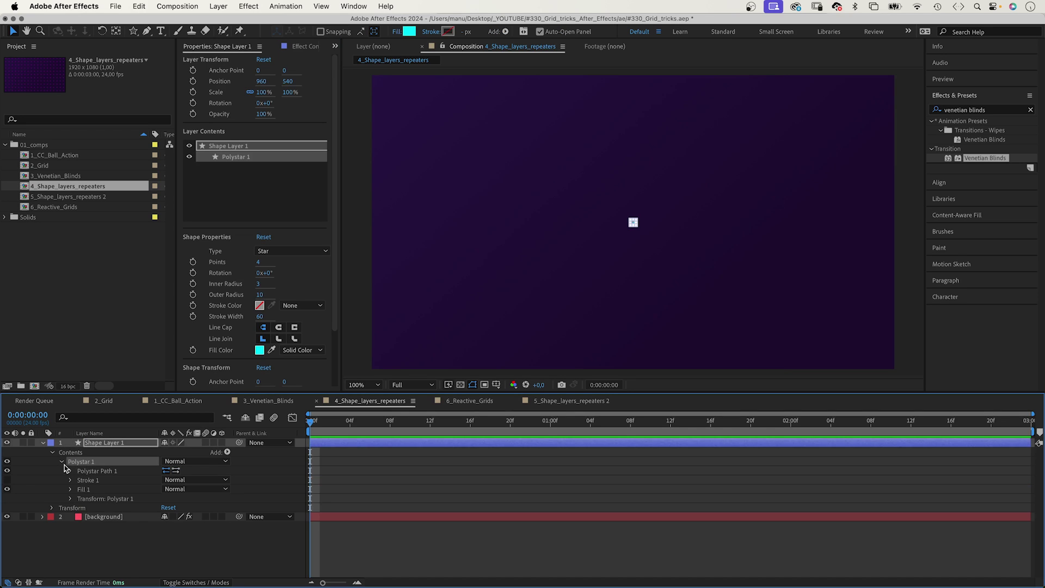
Add a Repeater to Polystar 1 with 100 copies and an Offset of -75
{"action": "left_click", "coordinate": [227, 452]}
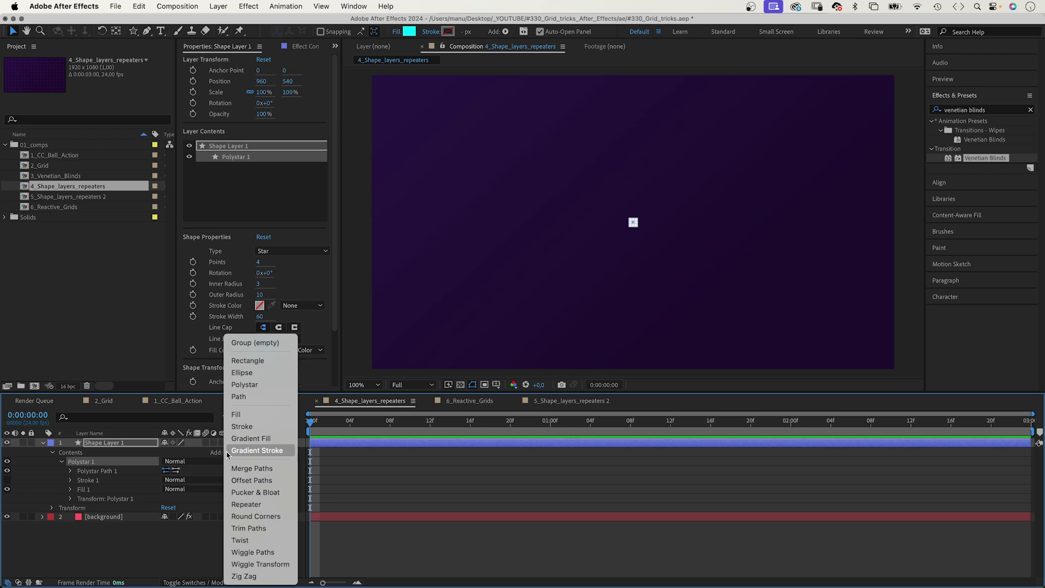
{"action": "left_click", "coordinate": [237, 505]}
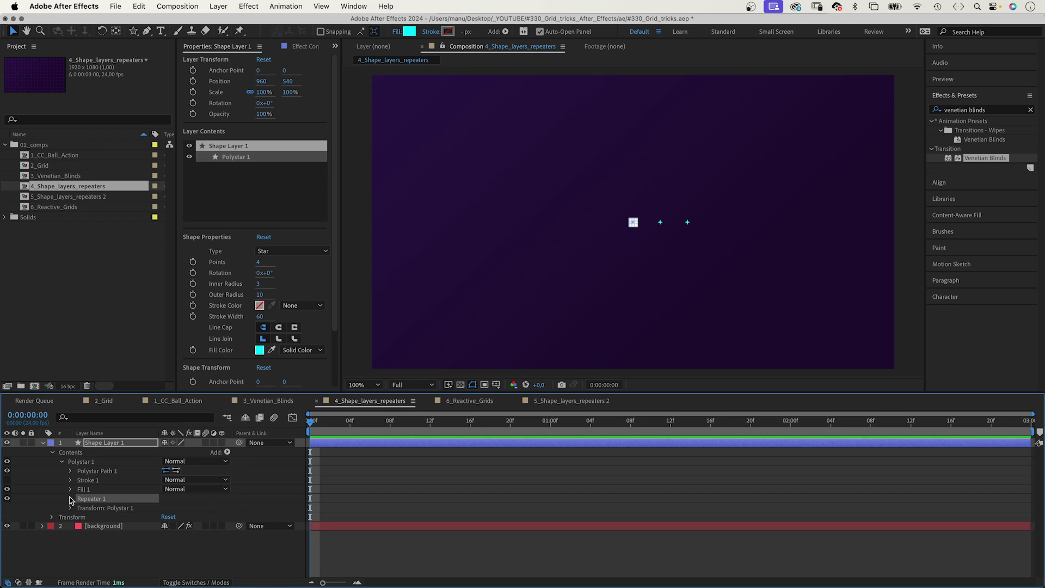
{"action": "left_click", "coordinate": [70, 499]}
{"action": "left_click", "coordinate": [165, 508]}
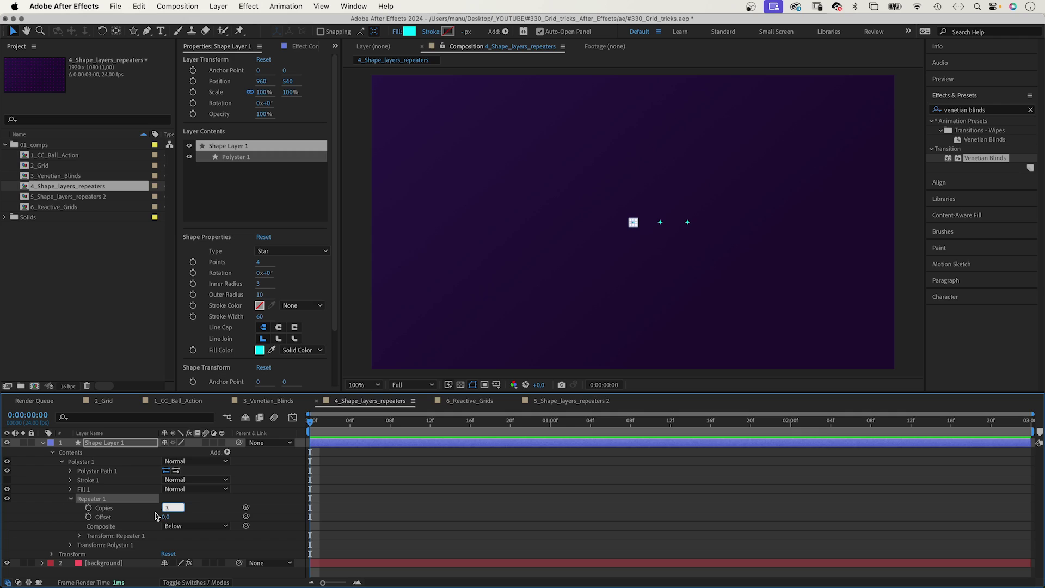
{"action": "type", "text": "100"}
{"action": "key", "text": "Return"}
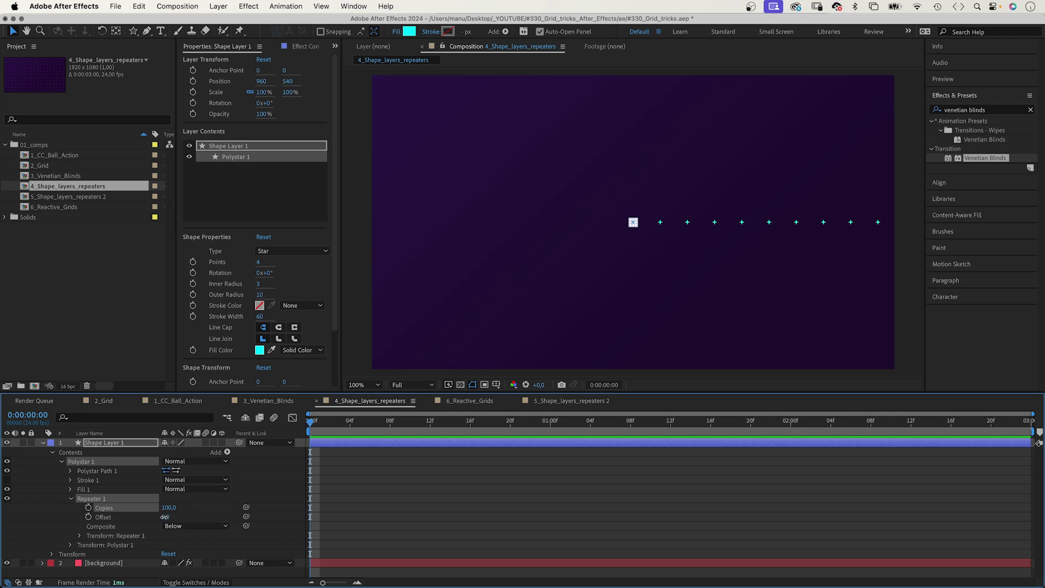
{"action": "left_click_drag", "start_coordinate": [165, 517], "coordinate": [124, 517]}
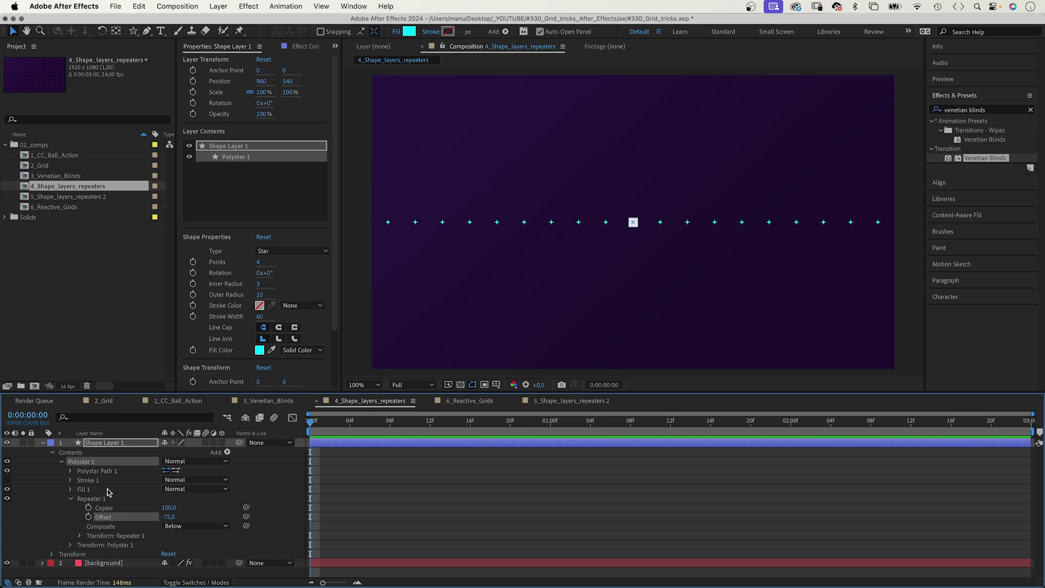
Add a second Repeater to the layer's Contents and reveal its transform settings
{"action": "left_click", "coordinate": [71, 500]}
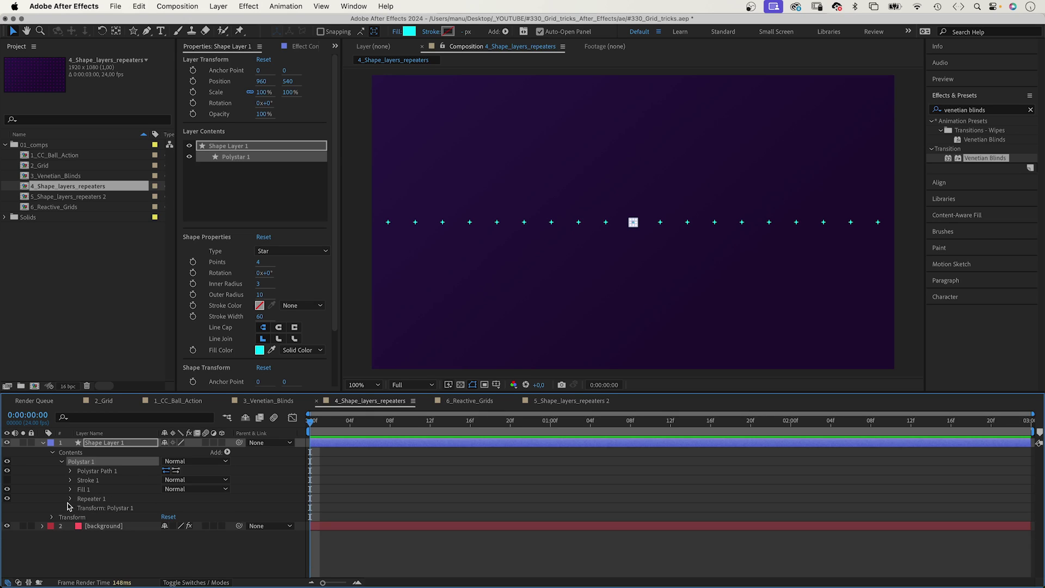
{"action": "left_click", "coordinate": [73, 453]}
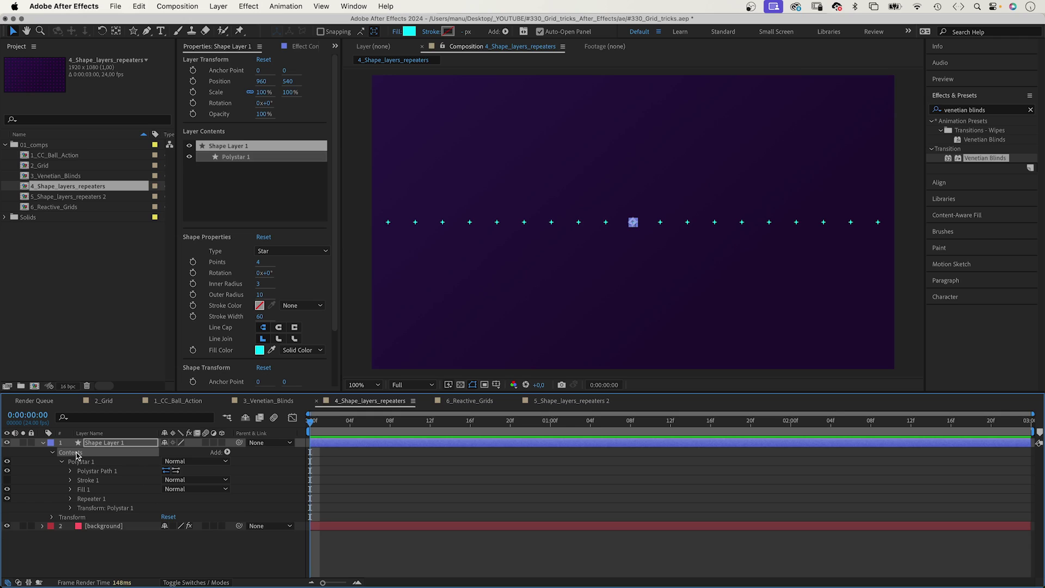
{"action": "left_click", "coordinate": [228, 453]}
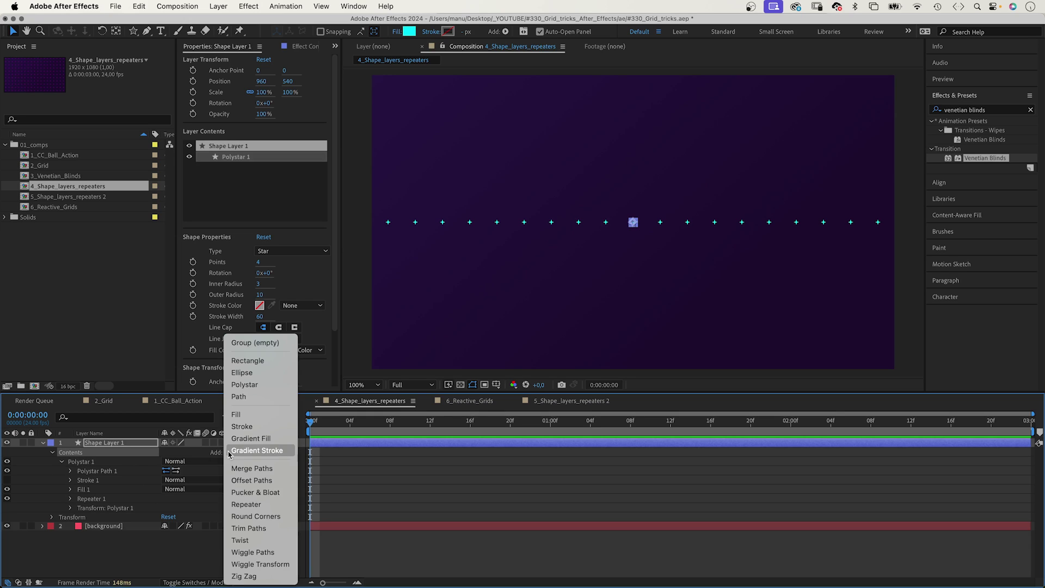
{"action": "left_click", "coordinate": [248, 505]}
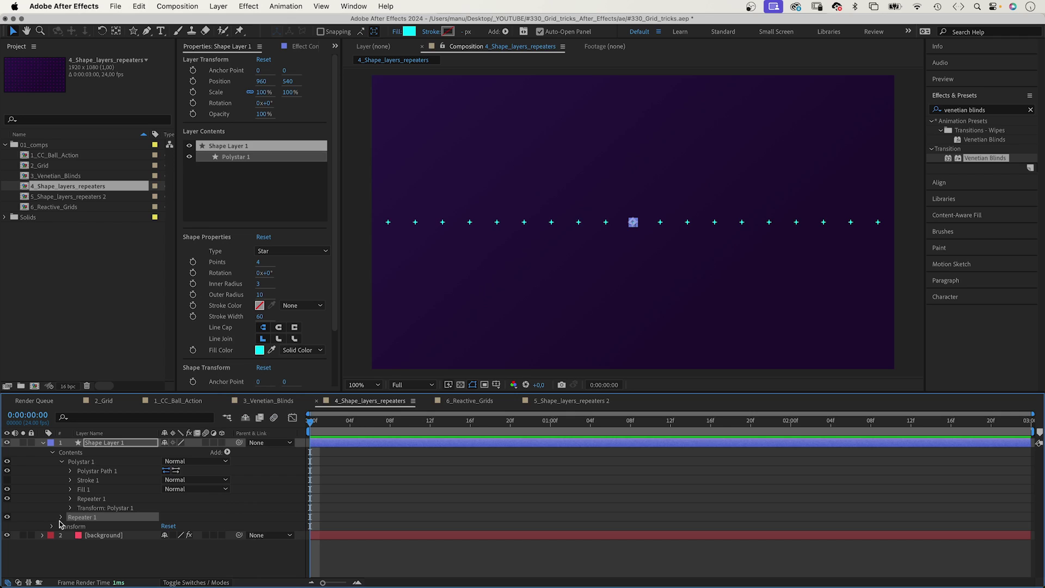
{"action": "left_click", "coordinate": [61, 517]}
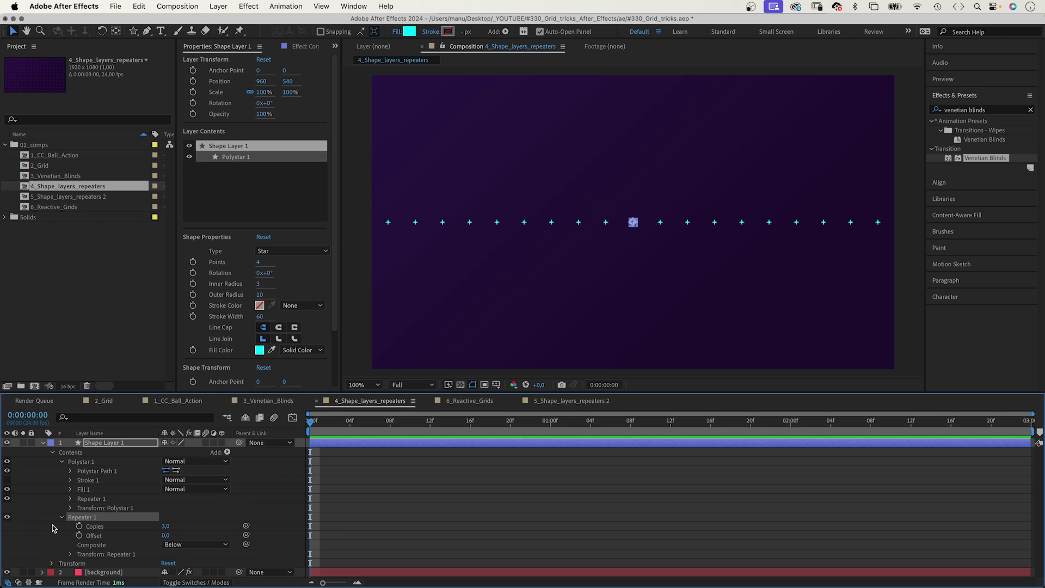
{"action": "left_click", "coordinate": [70, 555]}
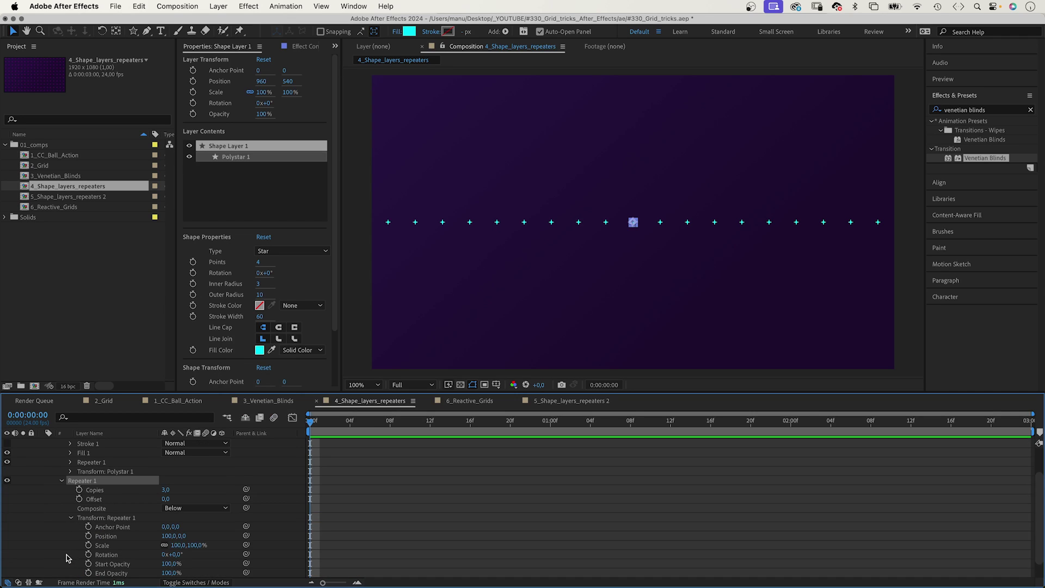
Set the second repeater's Position to 0,100 and raise its Copies to 61
{"action": "left_click", "coordinate": [169, 536]}
{"action": "type", "text": "0"}
{"action": "key", "text": "Tab"}
{"action": "type", "text": "1"}
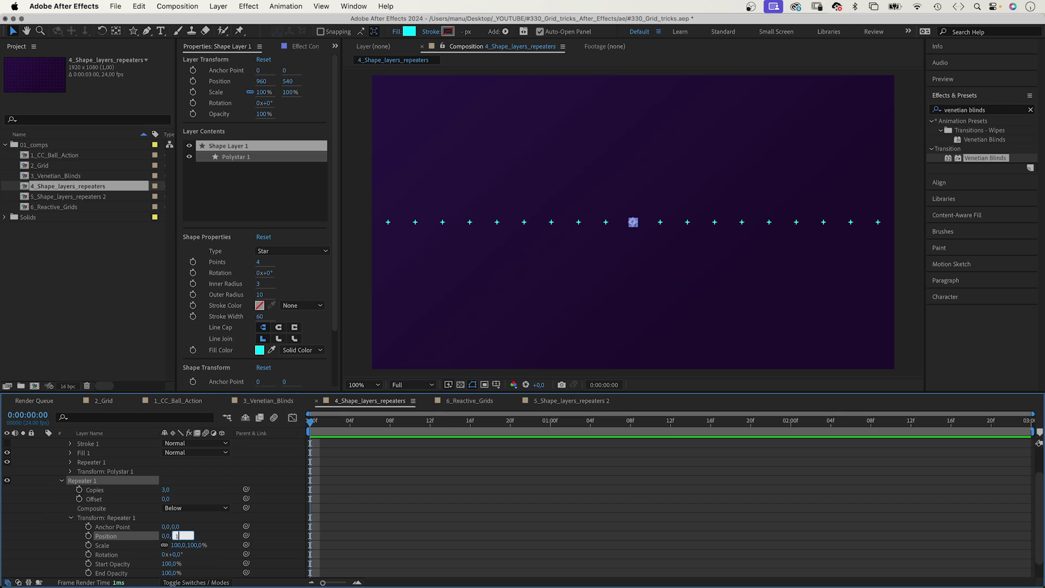
{"action": "key", "text": "Return"}
{"action": "left_click_drag", "start_coordinate": [166, 490], "coordinate": [145, 503]}
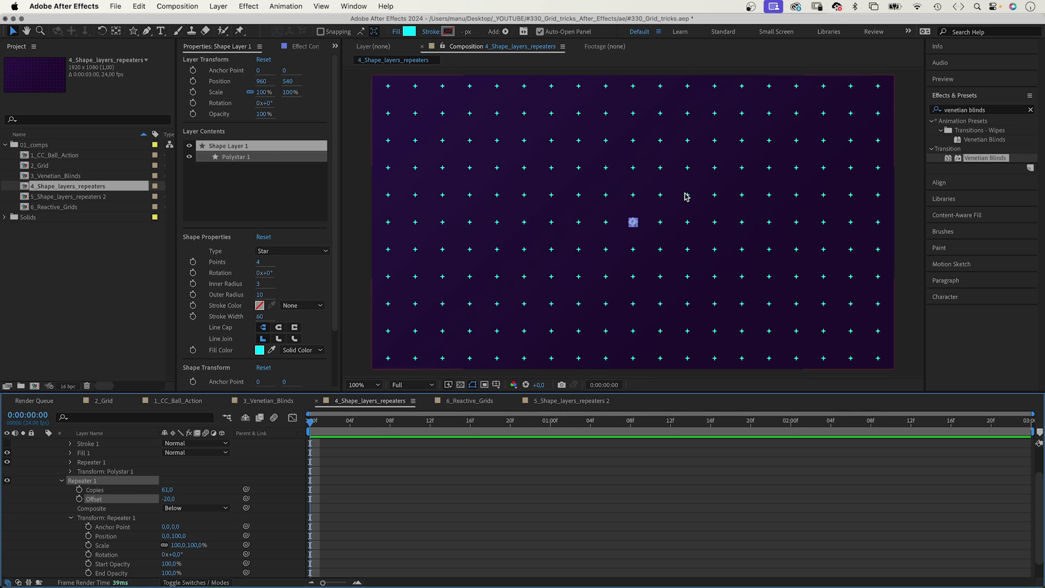
Rotate the first repeater to tilt crosses into x shapes, then rotate the outer repeater to swirl the grid
{"action": "left_click", "coordinate": [60, 481]}
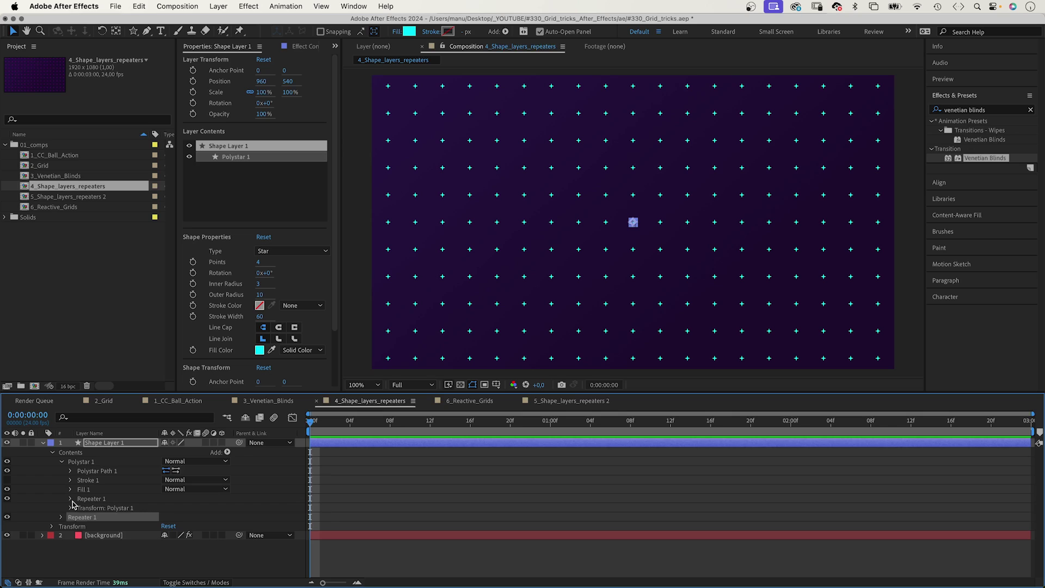
{"action": "left_click", "coordinate": [70, 499]}
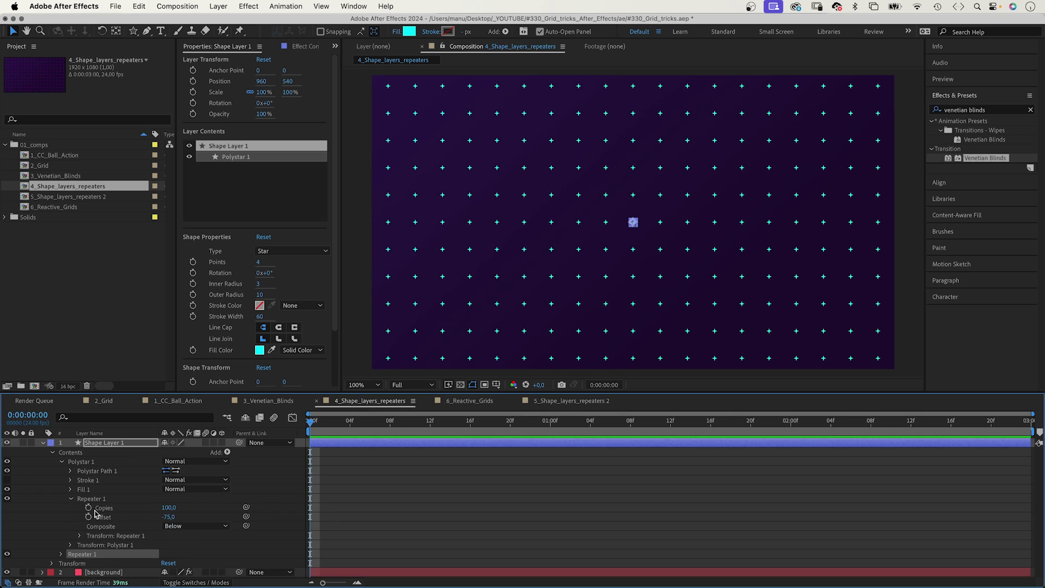
{"action": "left_click", "coordinate": [80, 536]}
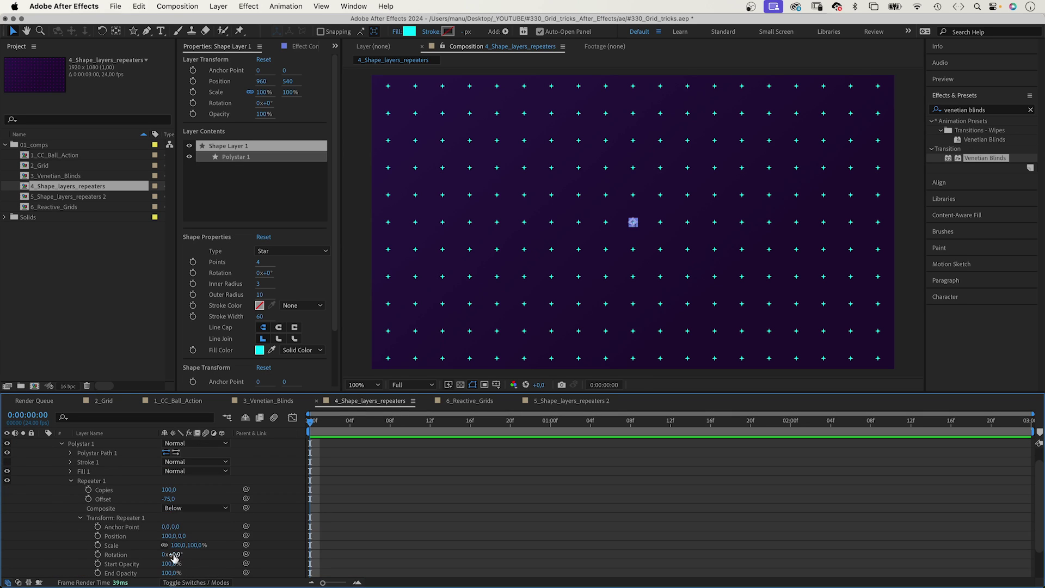
{"action": "left_click_drag", "start_coordinate": [173, 555], "coordinate": [180, 554]}
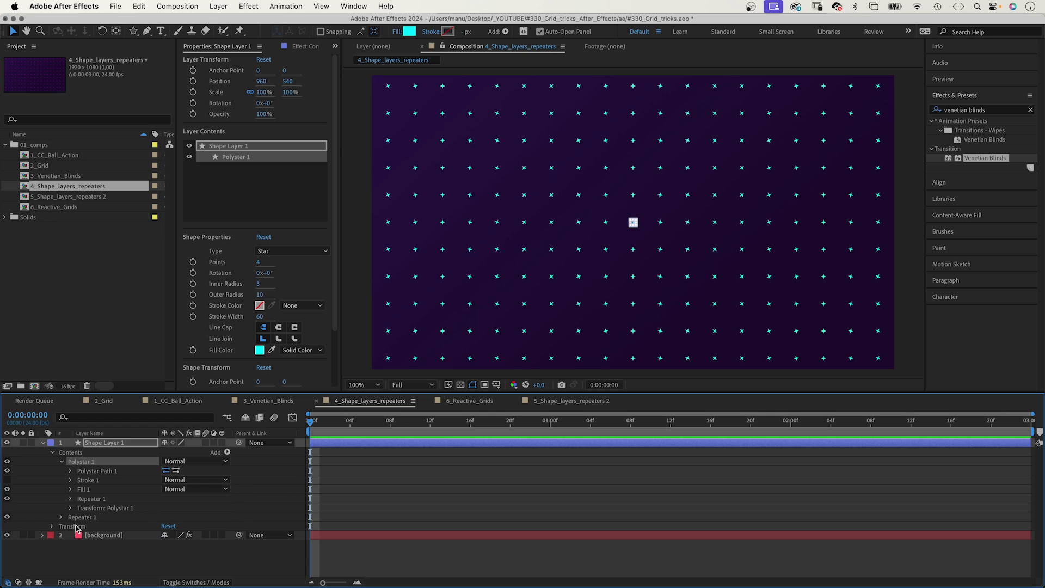
{"action": "left_click", "coordinate": [60, 518]}
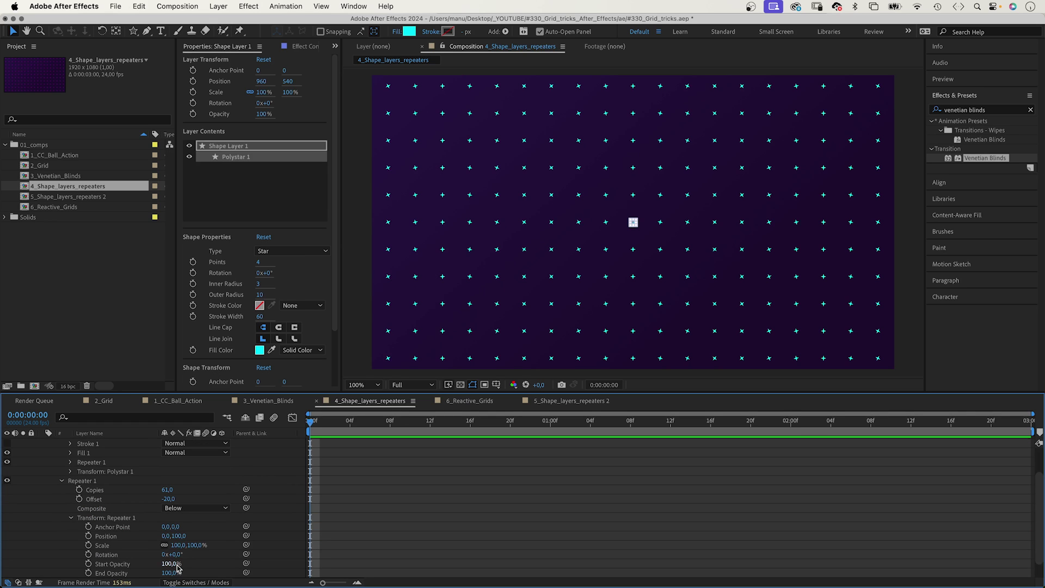
{"action": "left_click_drag", "start_coordinate": [166, 555], "coordinate": [1031, 402]}
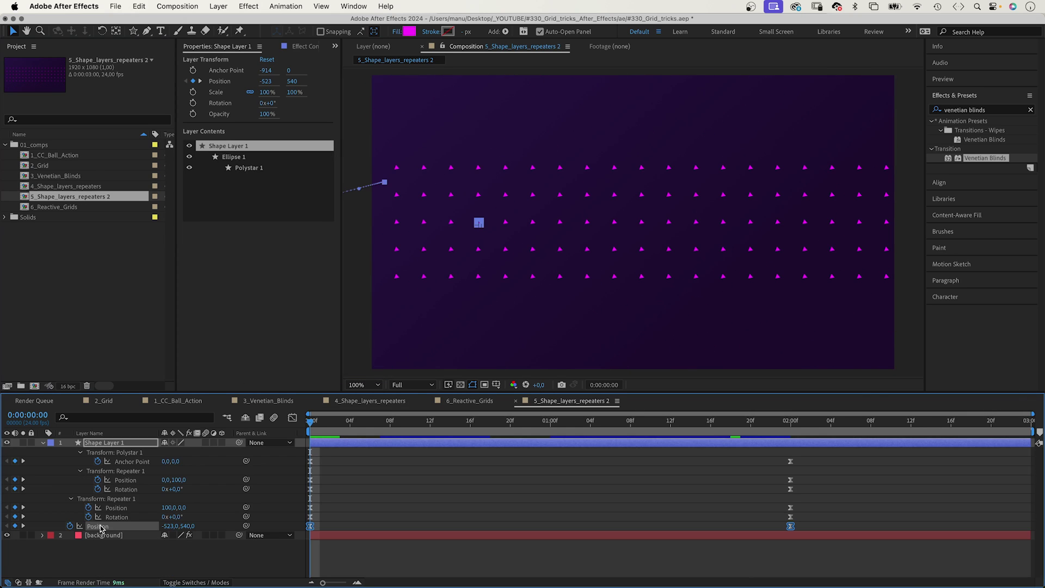
Inspect the repeater and triangle transform groups, show only keyframed properties, and preview the triangle grid
{"action": "left_click", "coordinate": [114, 500]}
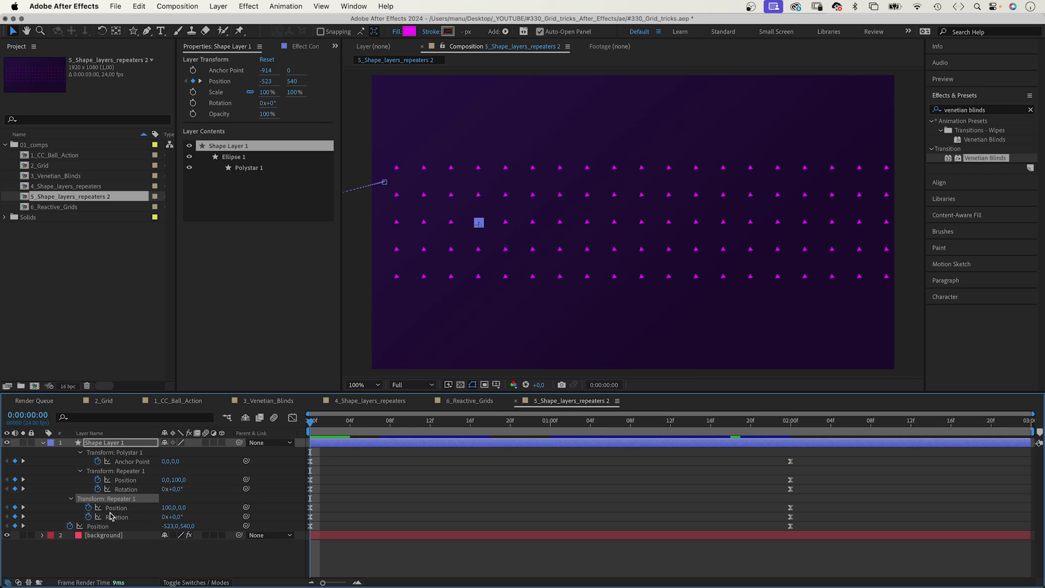
{"action": "left_click", "coordinate": [121, 472]}
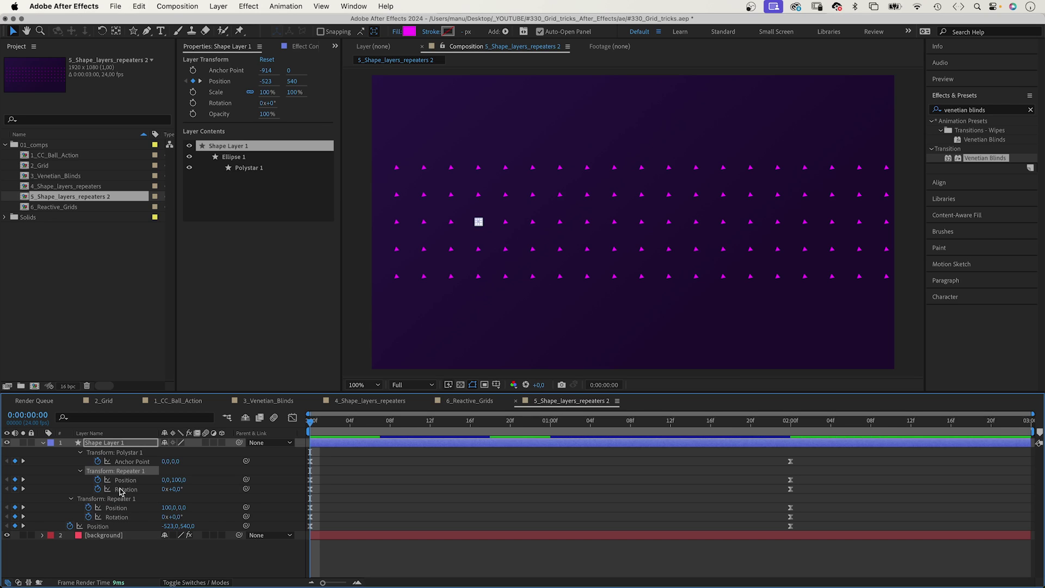
{"action": "left_click", "coordinate": [128, 453]}
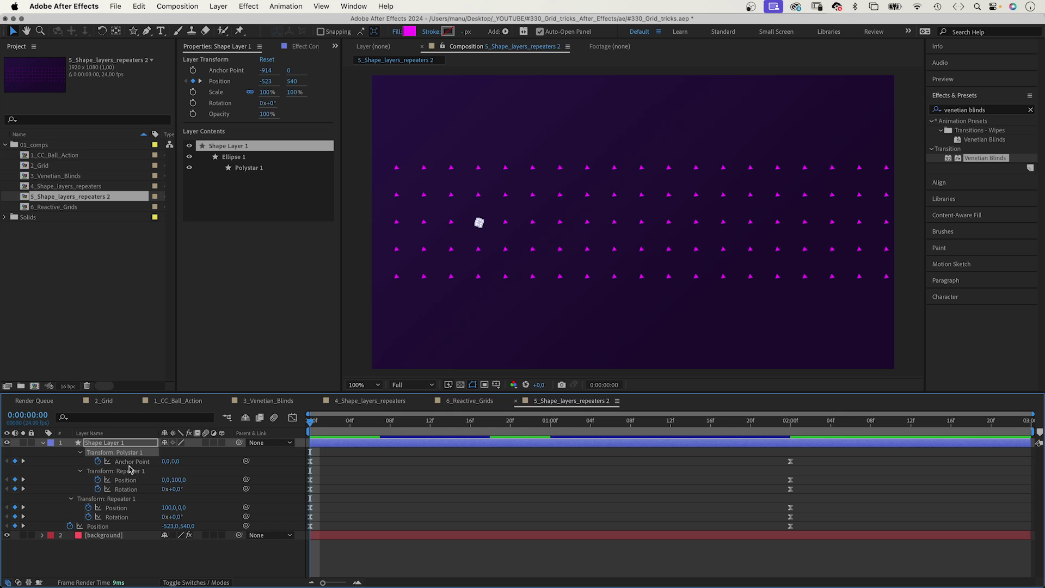
{"action": "left_click", "coordinate": [43, 443]}
{"action": "left_click", "coordinate": [43, 443]}
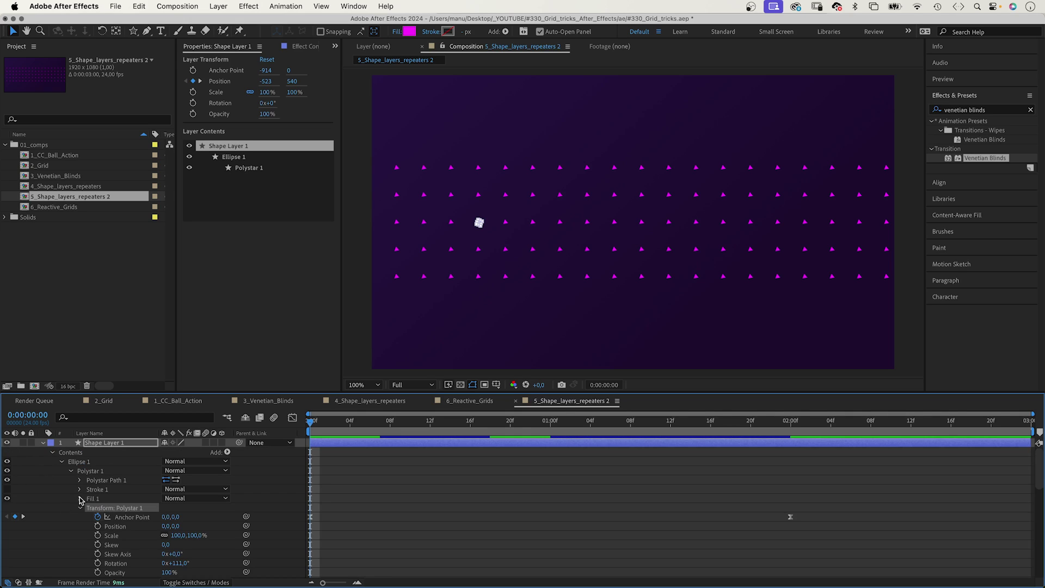
{"action": "key", "text": "u"}
{"action": "key", "text": "space"}
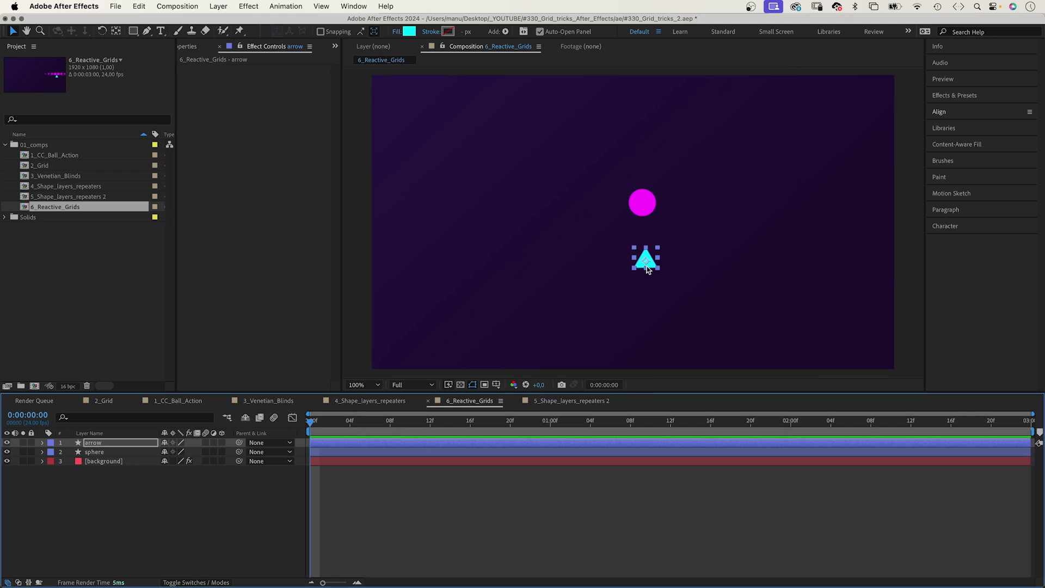
Nudge the cyan arrow lower and expose the sphere's contents and the arrow's Position
{"action": "left_click_drag", "start_coordinate": [647, 266], "coordinate": [639, 294]}
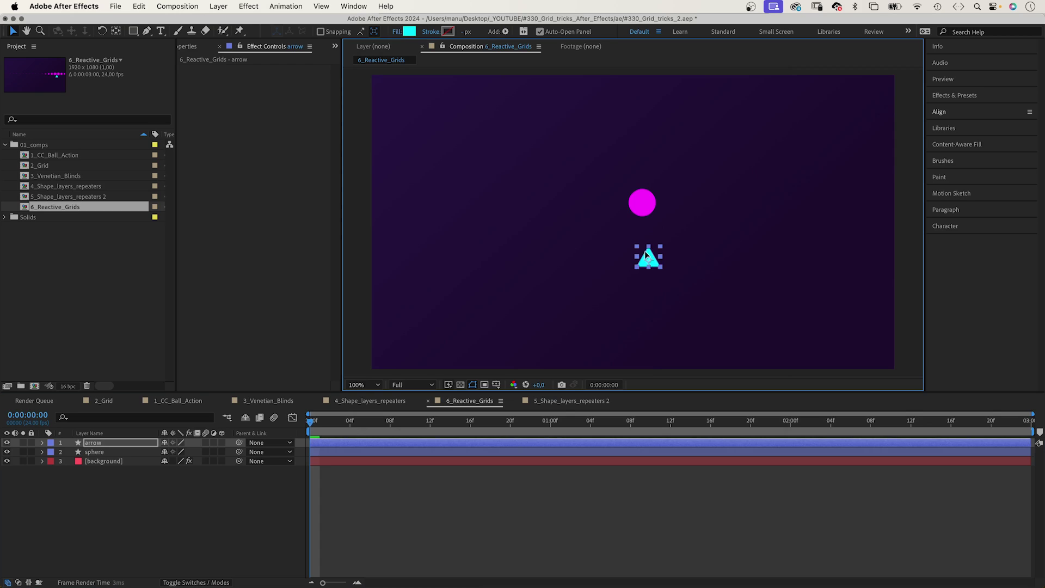
{"action": "left_click", "coordinate": [643, 203]}
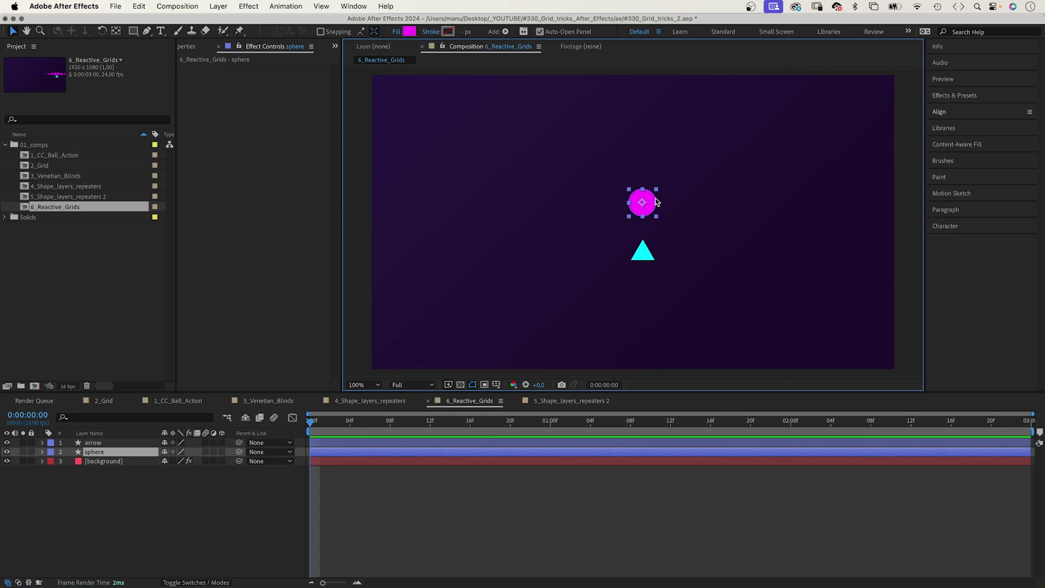
{"action": "left_click", "coordinate": [42, 451]}
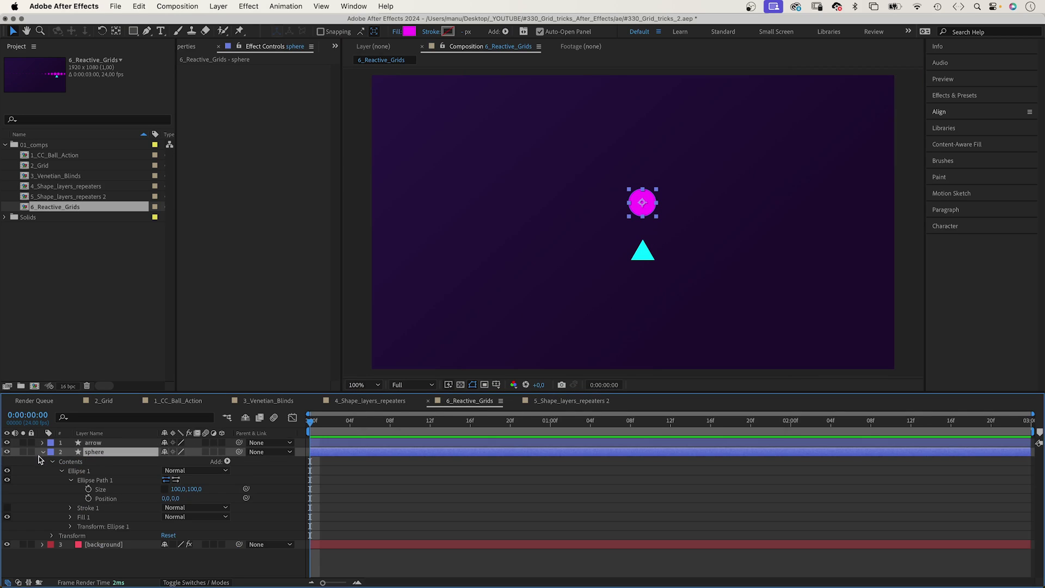
{"action": "left_click", "coordinate": [95, 443]}
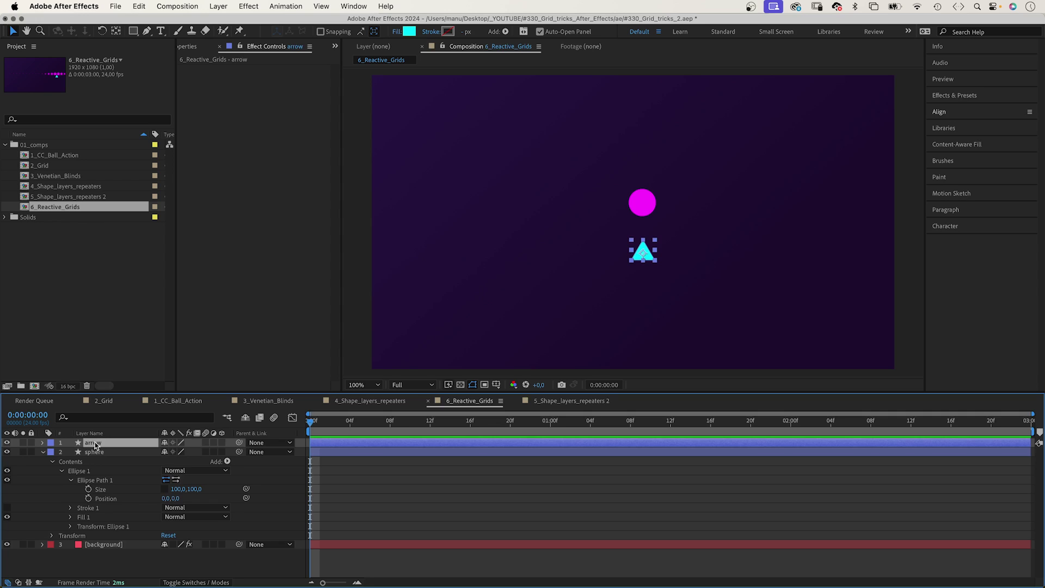
{"action": "key", "text": "p"}
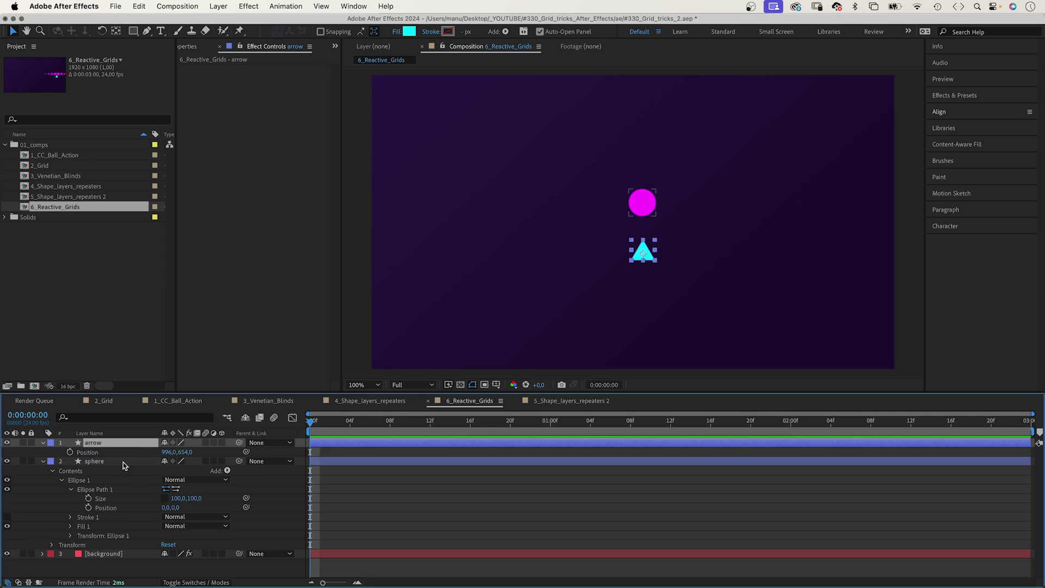
Start a Size expression on the sphere with var arrow linked to the arrow's Position
{"action": "left_click", "coordinate": [88, 498], "text": "alt"}
{"action": "type", "text": "v"}
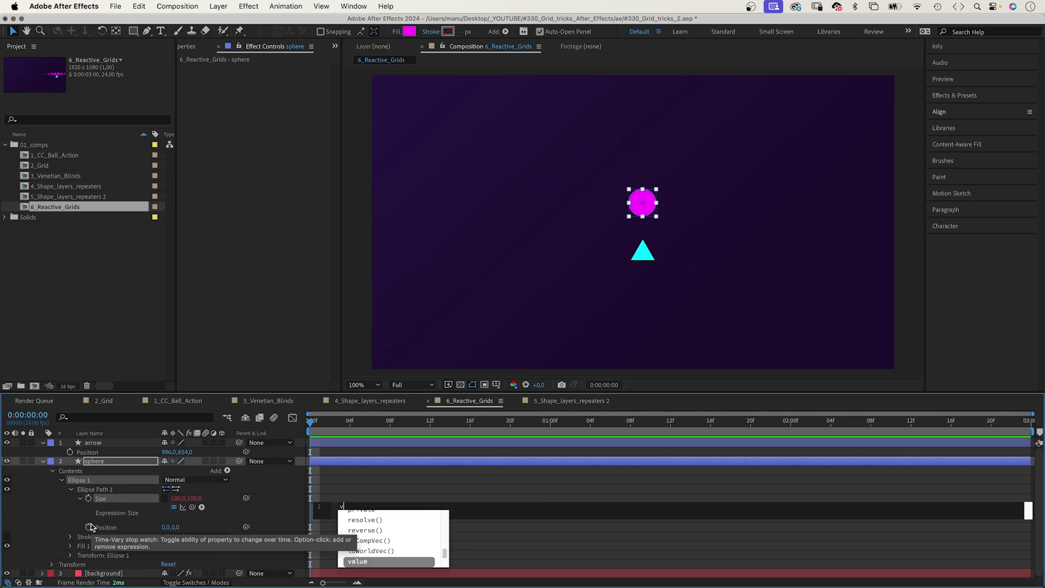
{"action": "type", "text": "ar arrow ="}
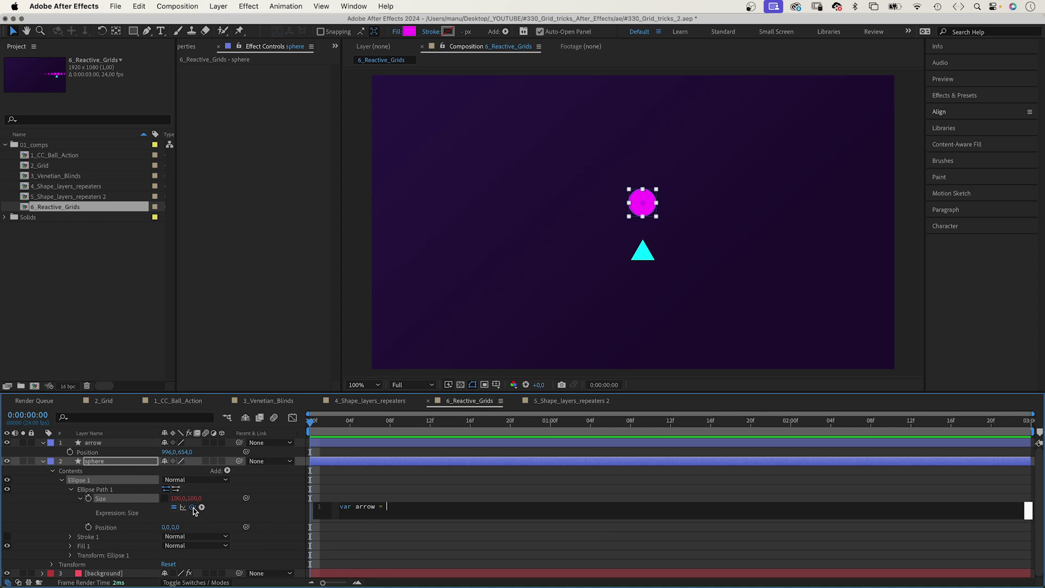
{"action": "left_click_drag", "start_coordinate": [191, 507], "coordinate": [107, 454]}
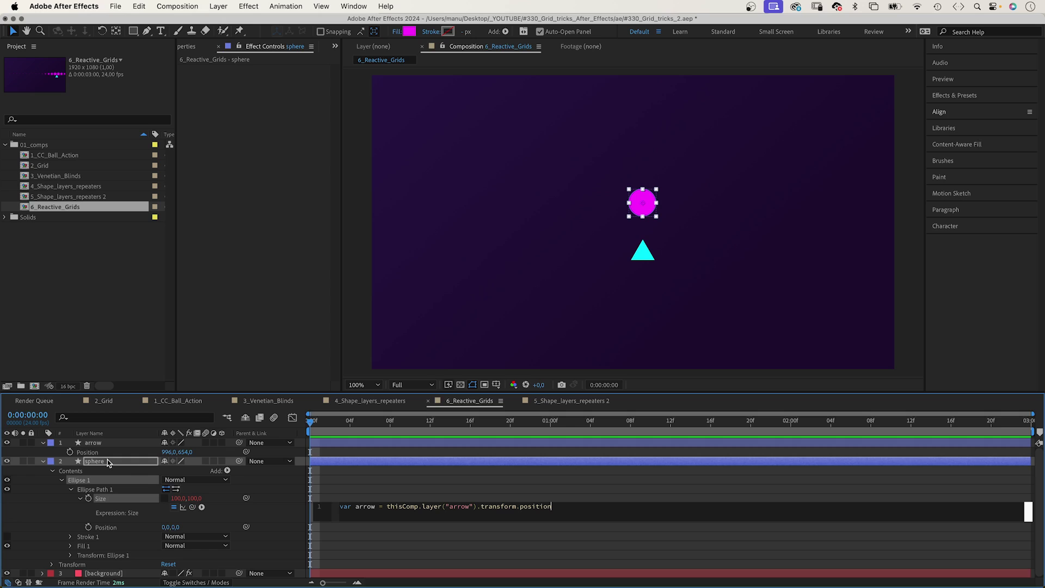
{"action": "type", "text": ";"}
{"action": "key", "text": "Return"}
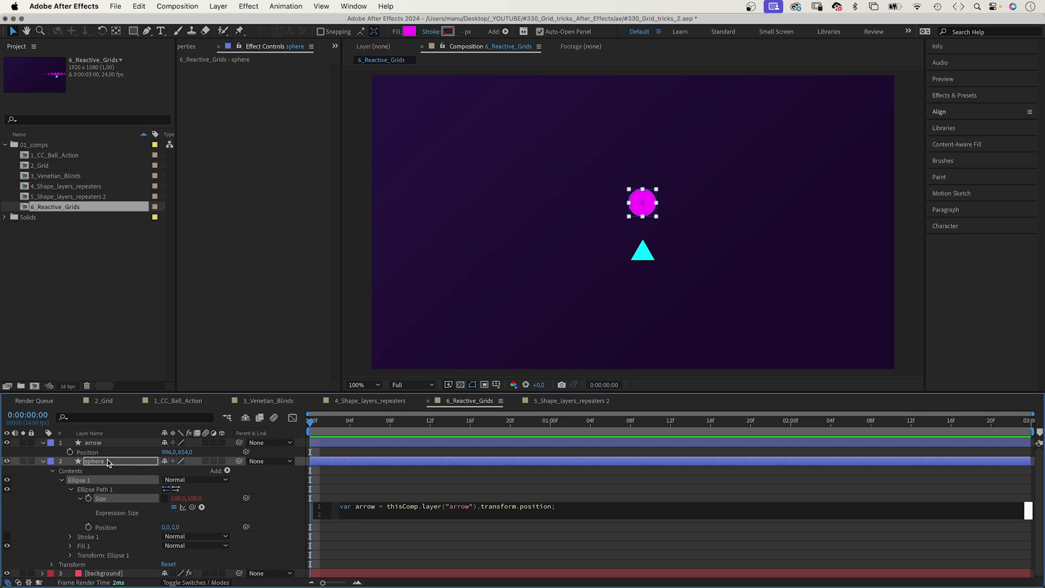
Add var d = length(position, arrow); and begin the linear(d,0,500,[100,100],[10,10]) mapping
{"action": "type", "text": "var d = length"}
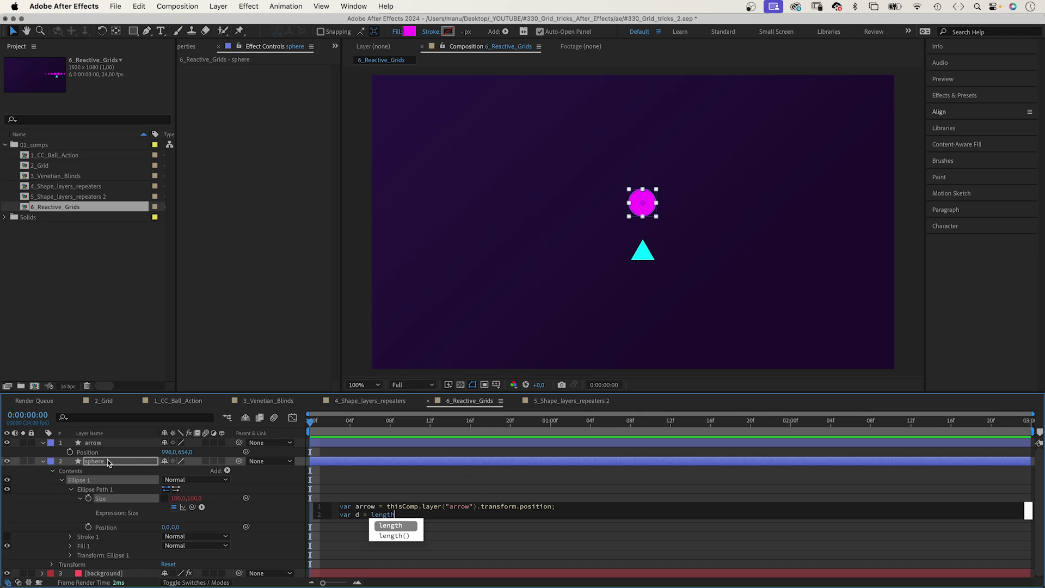
{"action": "key", "text": "Down"}
{"action": "key", "text": "Return"}
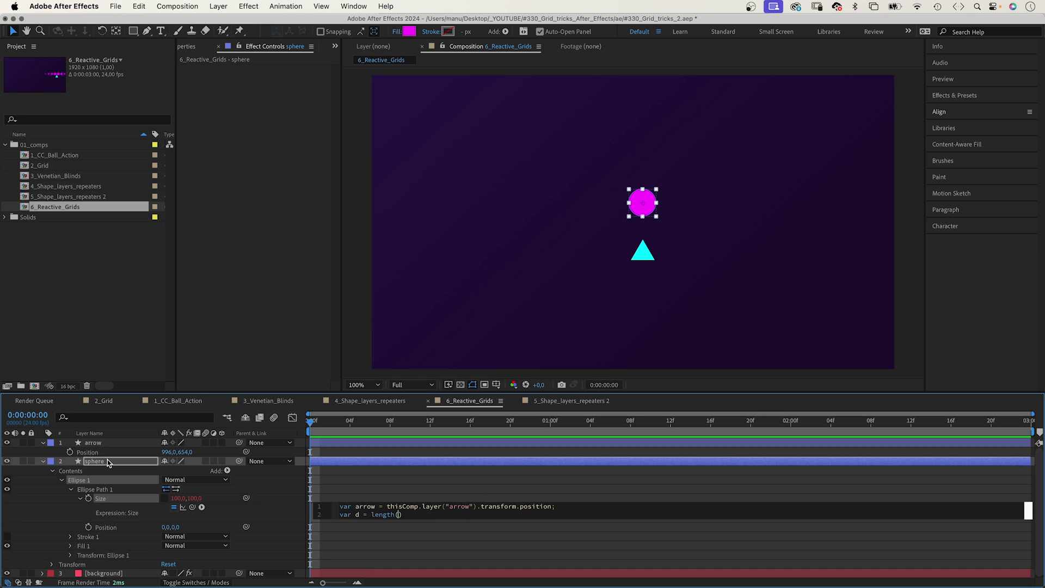
{"action": "type", "text": "positio"}
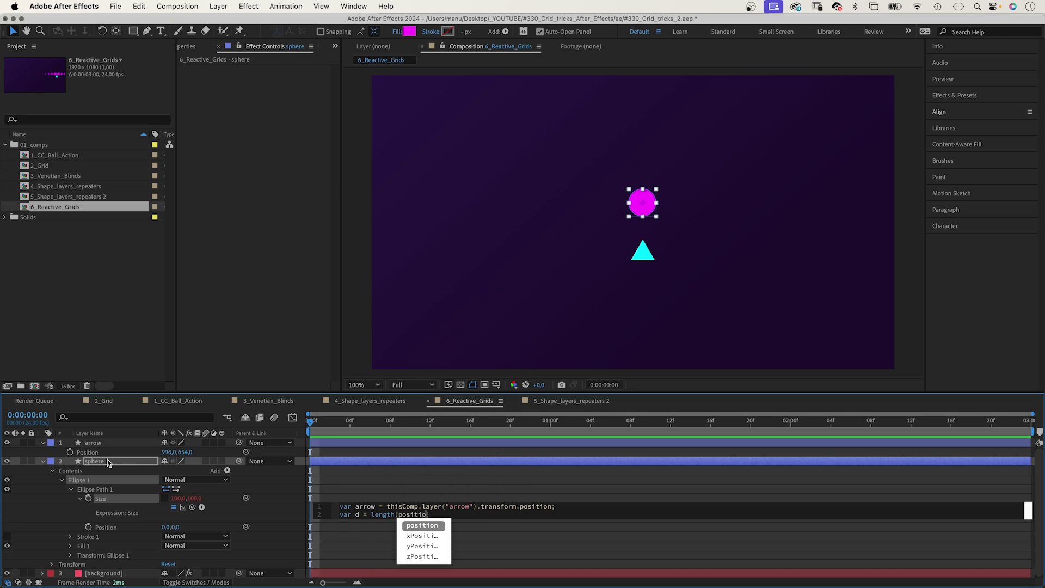
{"action": "type", "text": "n, "}
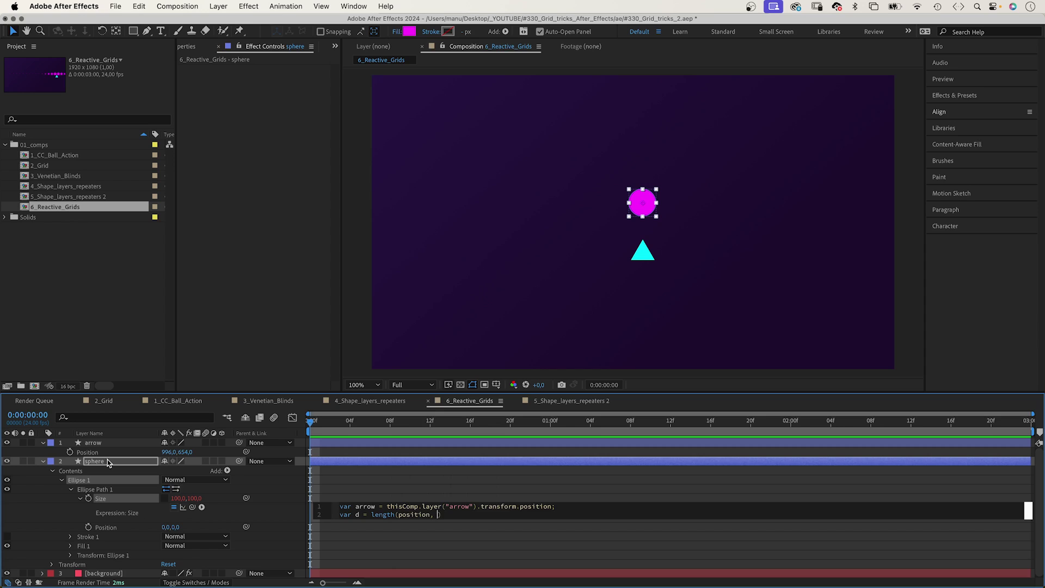
{"action": "type", "text": "arr"}
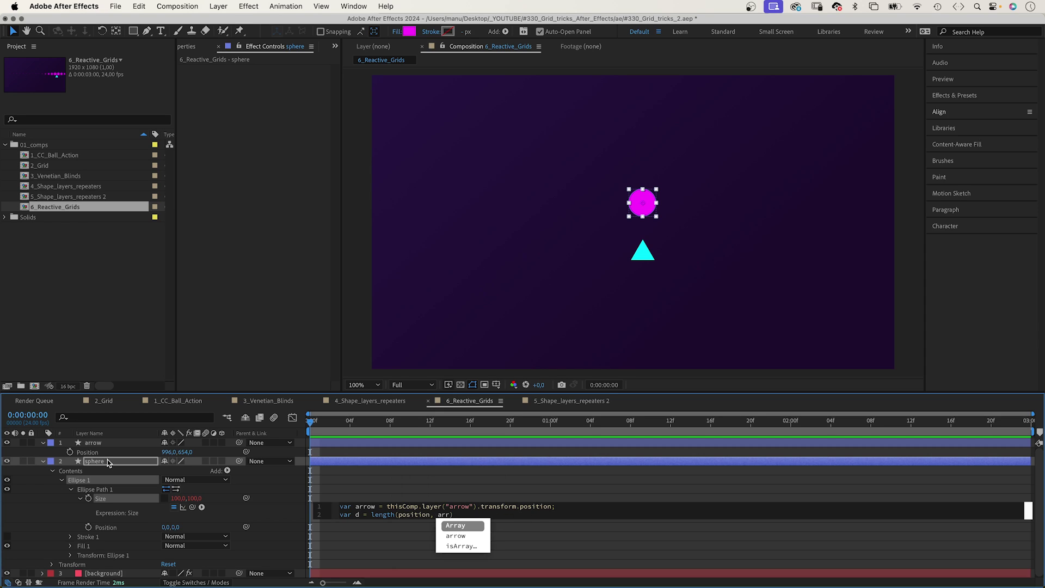
{"action": "key", "text": "Down"}
{"action": "key", "text": "Return"}
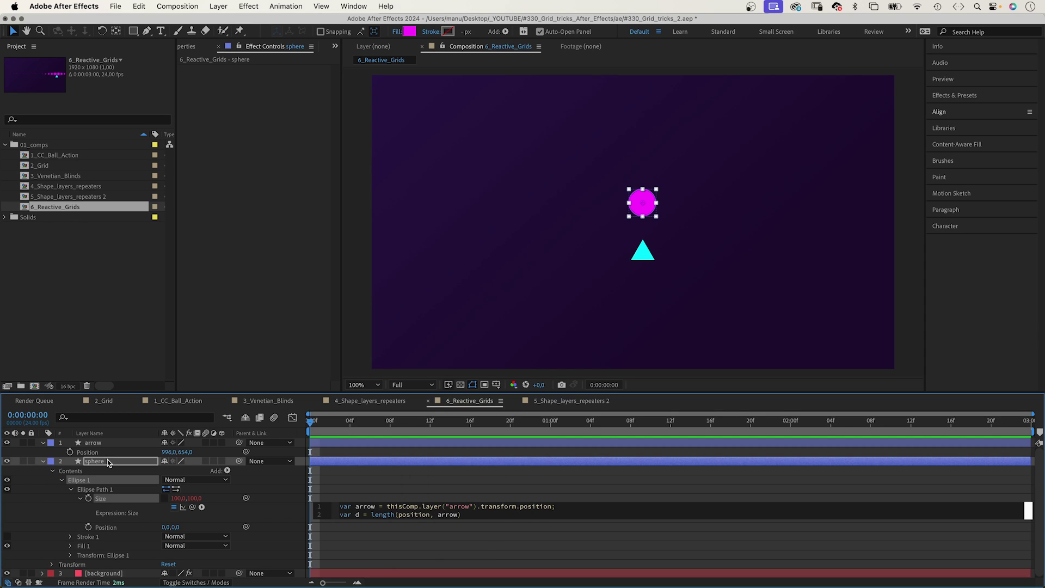
{"action": "type", "text": ");"}
{"action": "key", "text": "Return"}
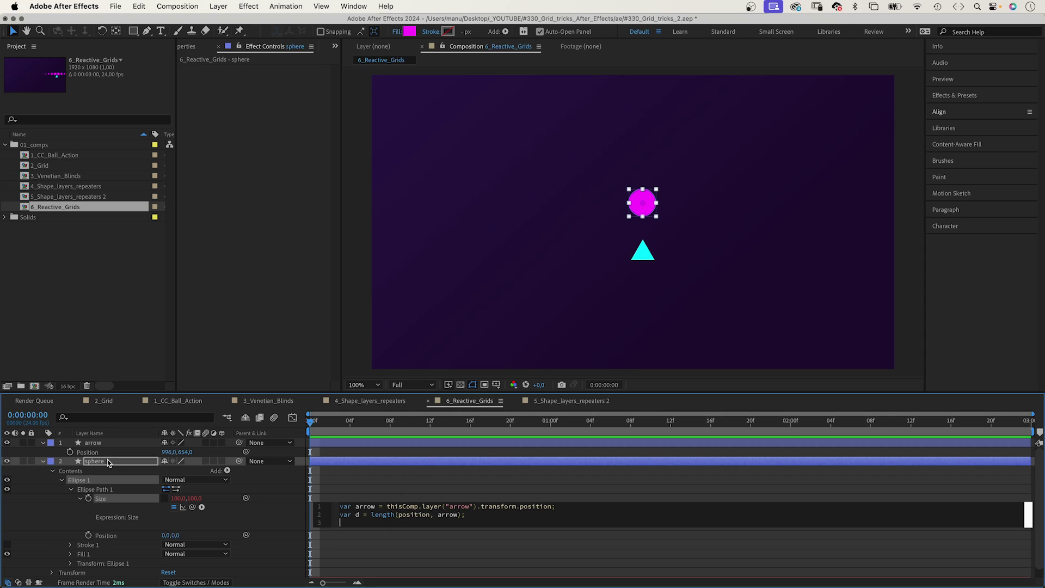
{"action": "key", "text": "Return"}
{"action": "type", "text": "l"}
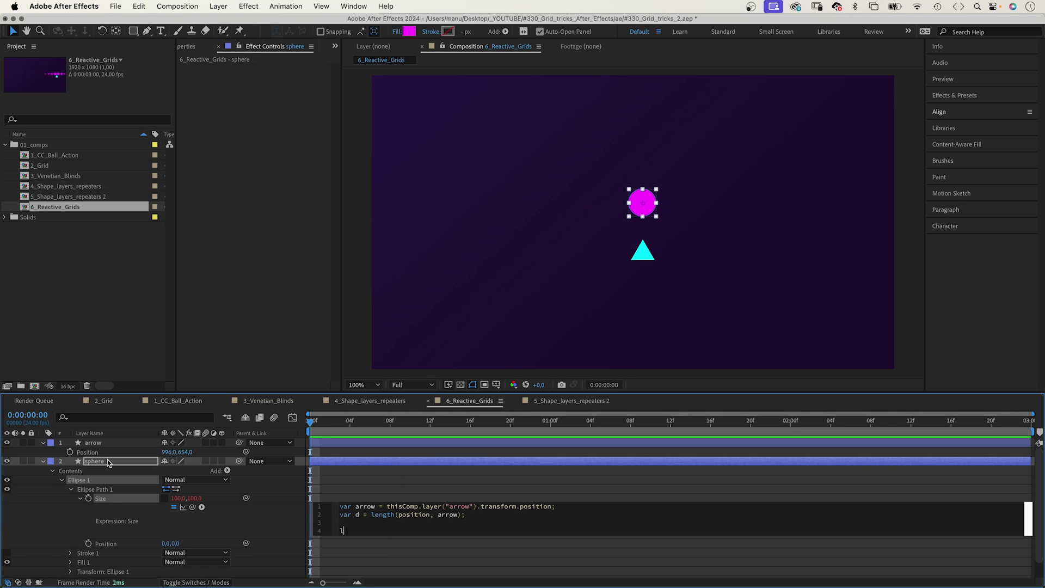
{"action": "type", "text": "inear(d,0,500, [100,100] , [10,10]);"}
Commit the Size expression, move the arrow up to 1002,610 so the sphere grows, and show the sphere's Position
{"action": "left_click", "coordinate": [256, 524]}
{"action": "left_click", "coordinate": [86, 451]}
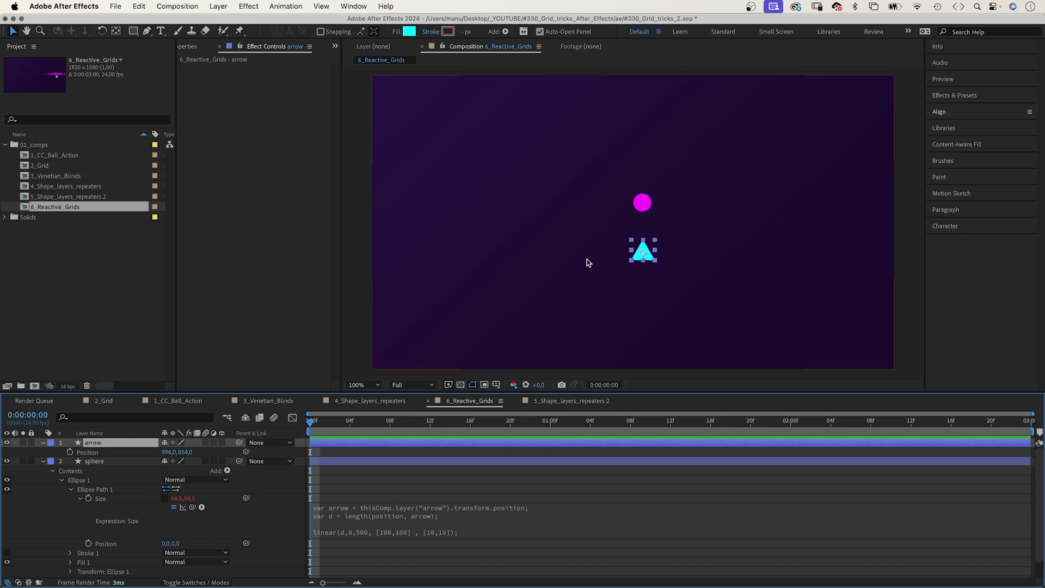
{"action": "mouse_move", "coordinate": [644, 255]}
{"action": "left_mouse_down"}
{"action": "mouse_move", "coordinate": [641, 230]}
{"action": "mouse_move", "coordinate": [635, 319]}
{"action": "mouse_move", "coordinate": [643, 238]}
{"action": "mouse_move", "coordinate": [660, 324]}
{"action": "mouse_move", "coordinate": [653, 328]}
{"action": "mouse_move", "coordinate": [645, 251]}
{"action": "left_mouse_up"}
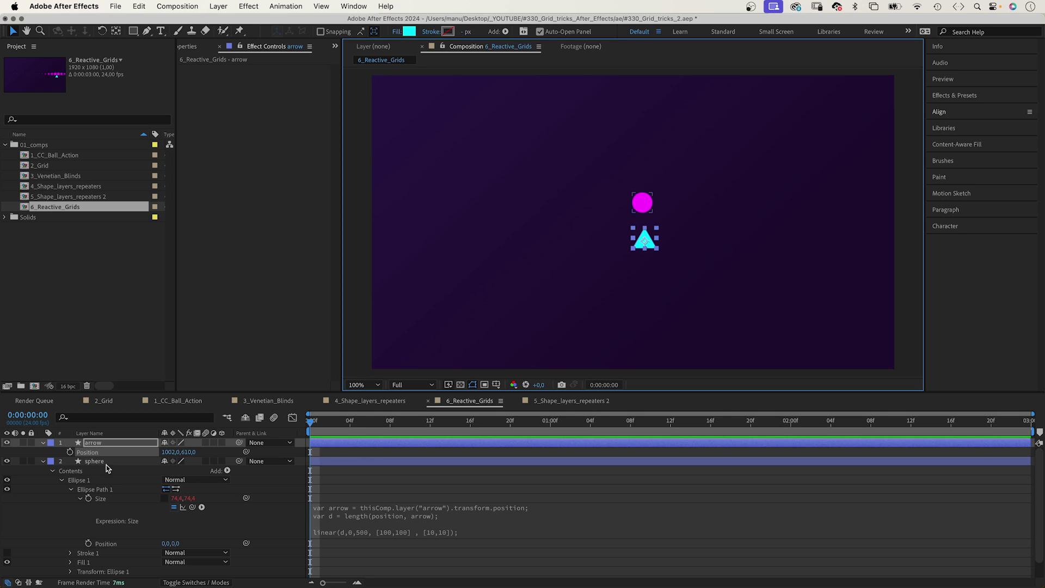
{"action": "left_click", "coordinate": [94, 461]}
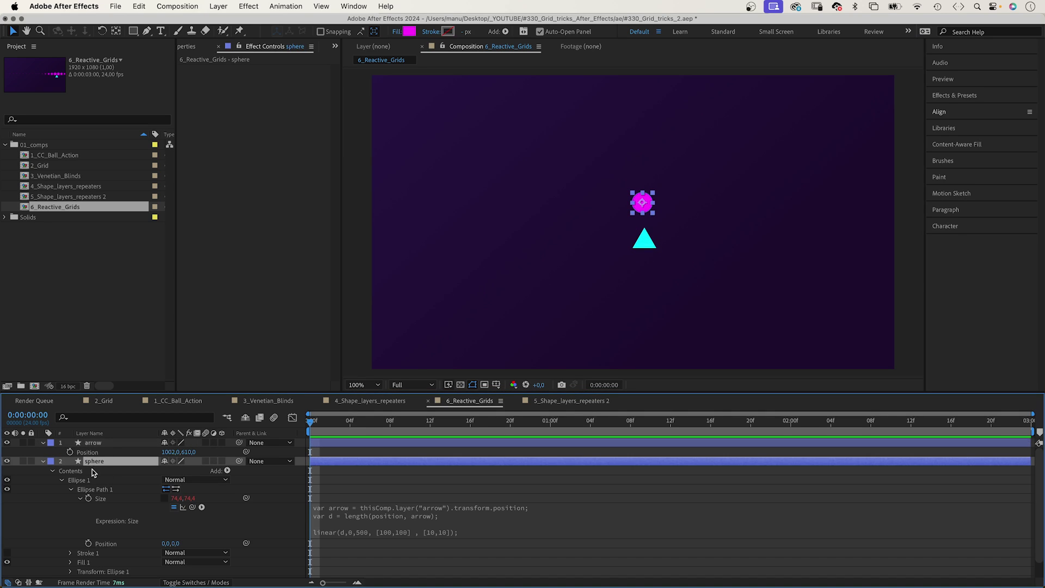
{"action": "key", "text": "p"}
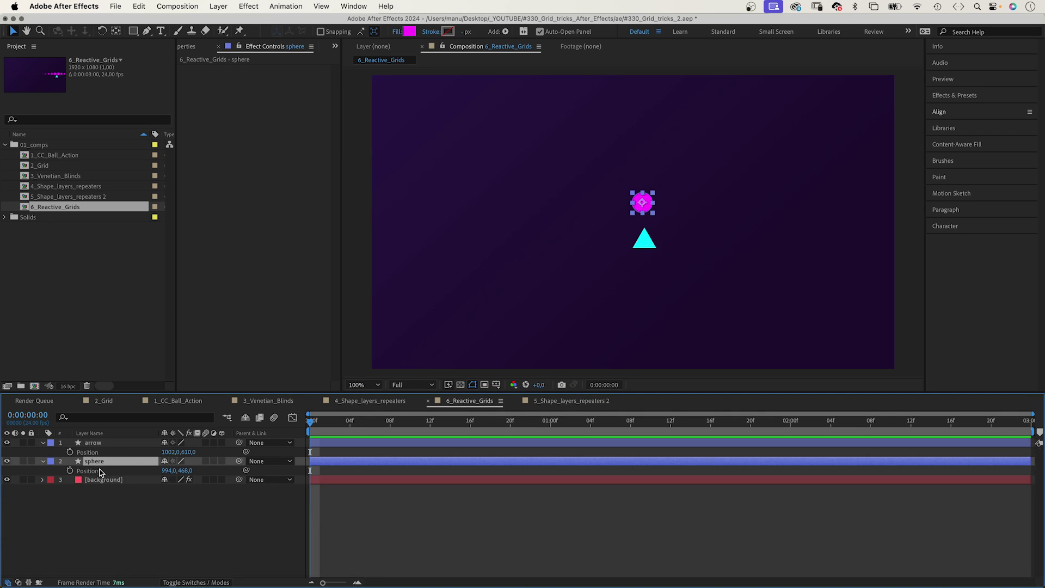
Give the sphere's Position the expression var x = index*100 - 200; var y = Position[1]; [x,y]
{"action": "left_click", "coordinate": [70, 471], "text": "alt"}
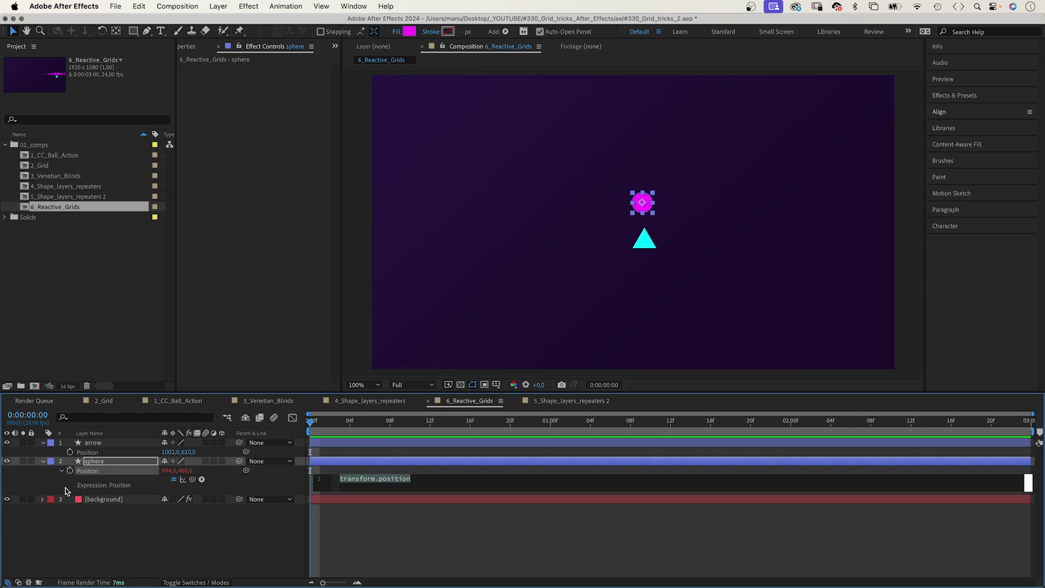
{"action": "type", "text": "var "}
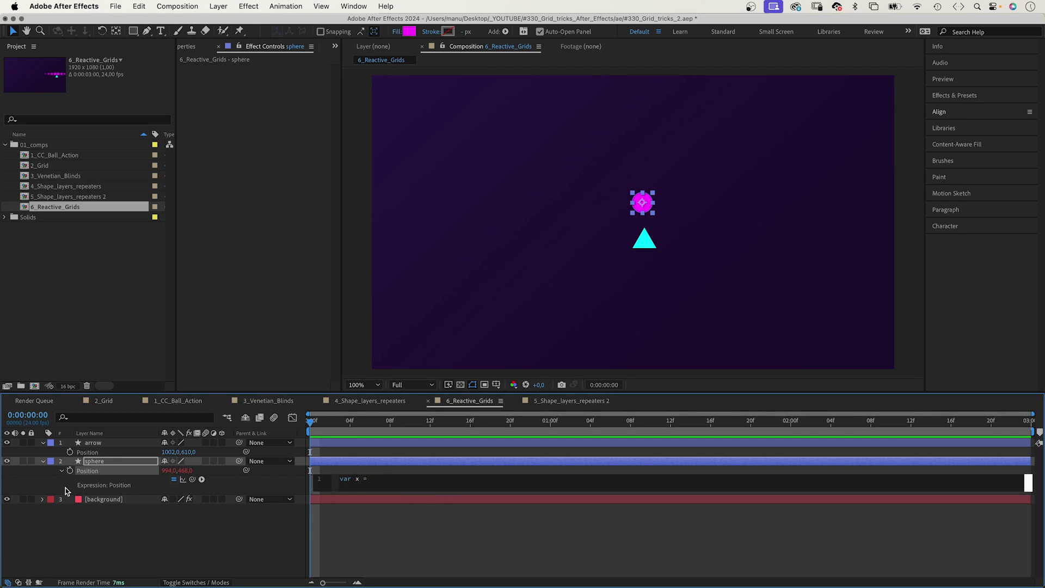
{"action": "type", "text": "x = index*100; v"}
{"action": "type", "text": "ar y ="}
{"action": "left_click_drag", "start_coordinate": [193, 479], "coordinate": [187, 472]}
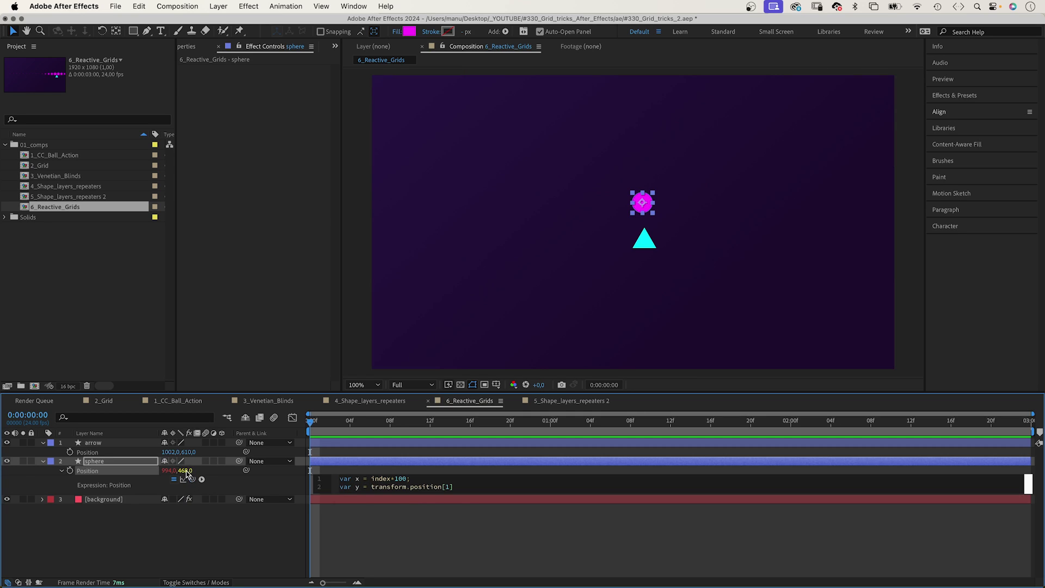
{"action": "type", "text": ";"}
{"action": "key", "text": "Return"}
{"action": "key", "text": "Return"}
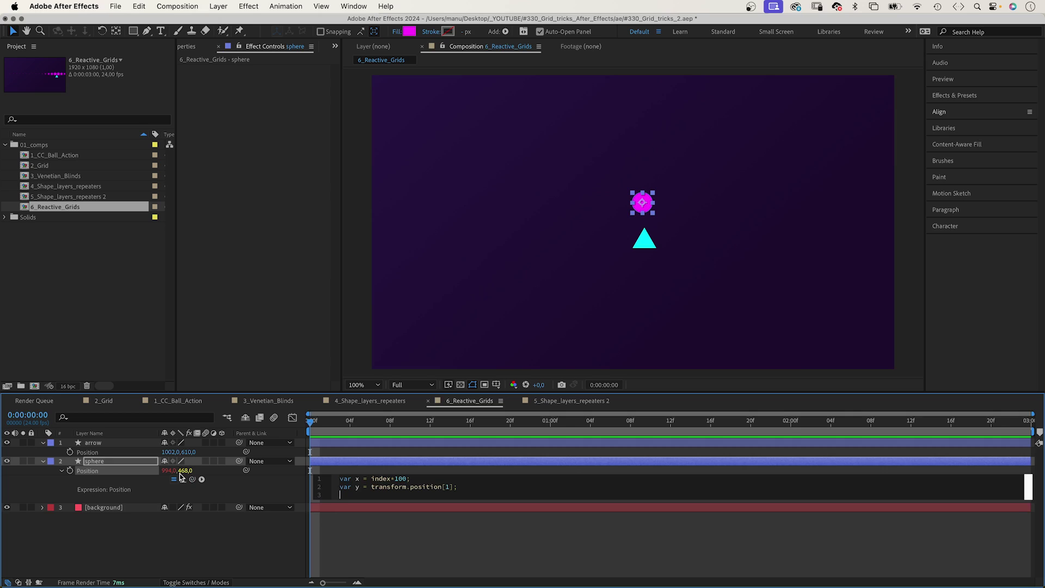
{"action": "type", "text": "[x,y"}
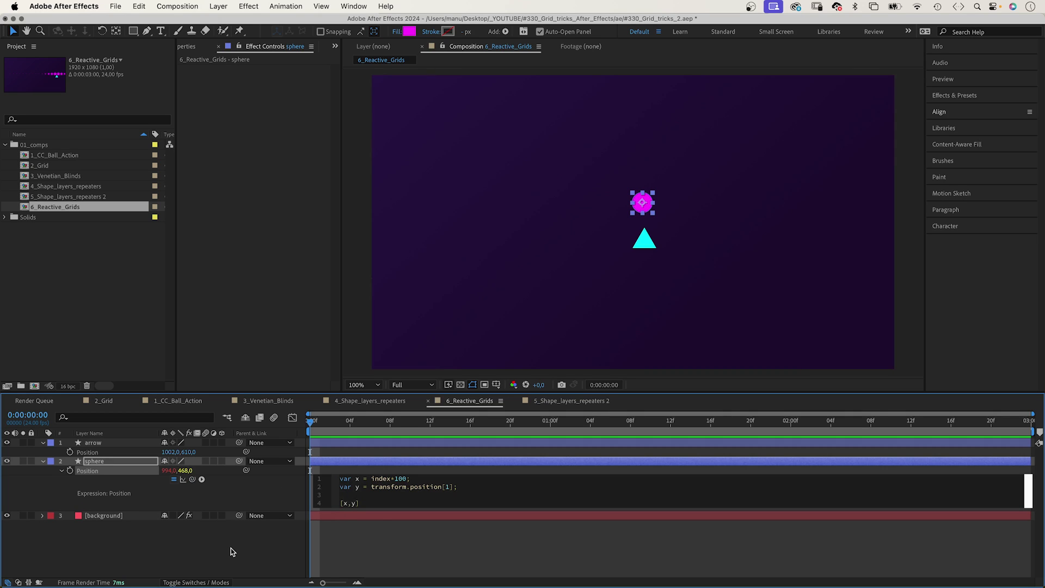
{"action": "left_click", "coordinate": [231, 549]}
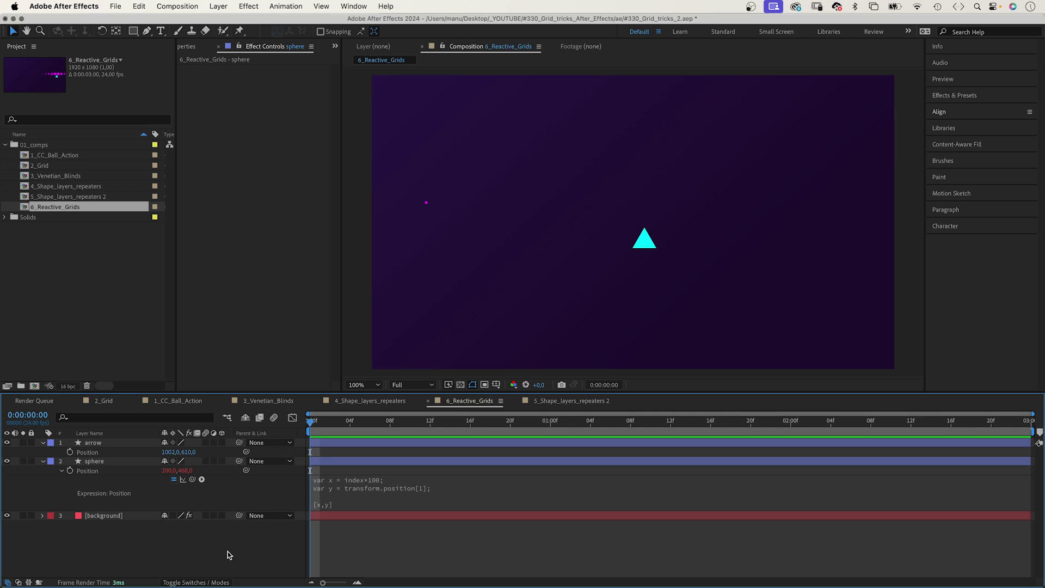
{"action": "left_click", "coordinate": [100, 460]}
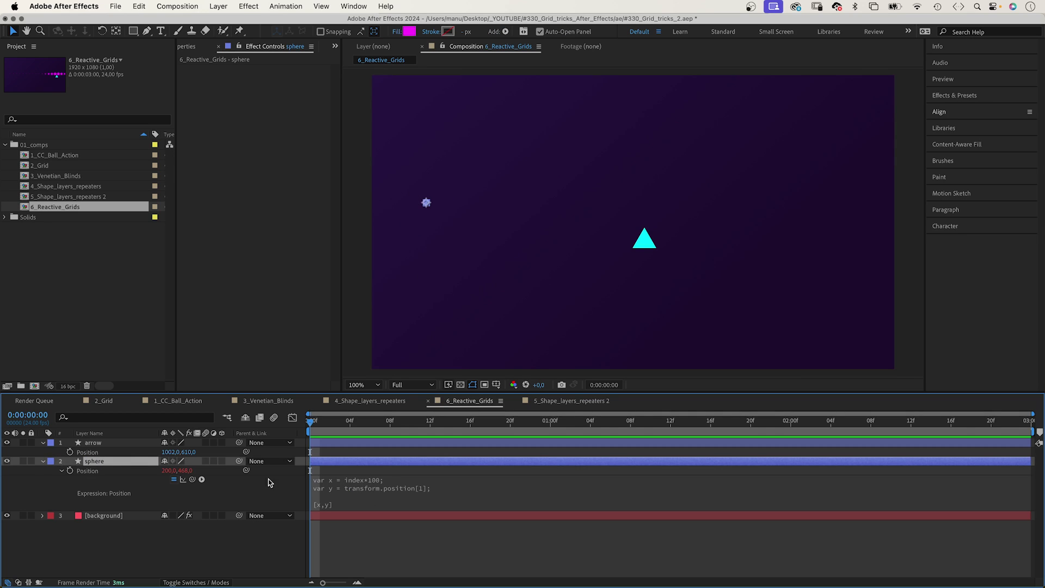
{"action": "left_click", "coordinate": [372, 481]}
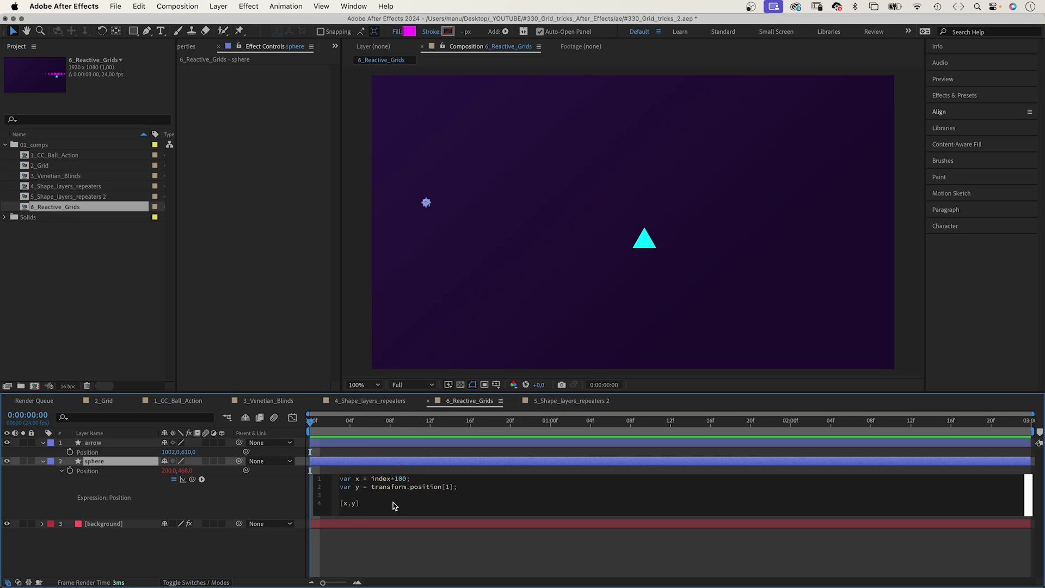
{"action": "type", "text": "- 200"}
{"action": "left_click", "coordinate": [240, 505]}
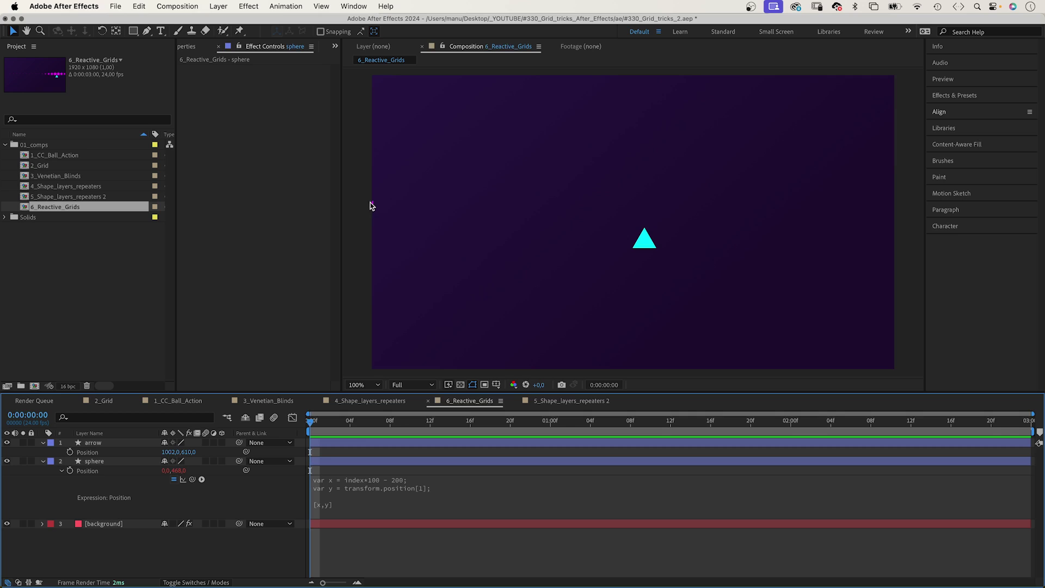
Duplicate the sphere layer up to sphere 20 to form a full-width row of dots
{"action": "left_click", "coordinate": [85, 464]}
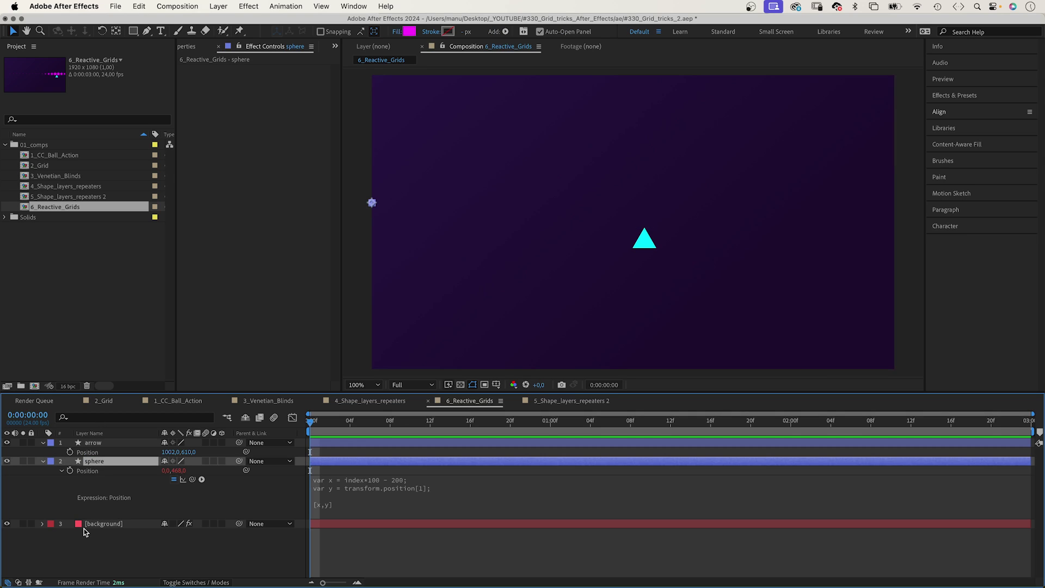
{"action": "key", "text": "super+d"}
{"action": "key", "text": "super+d"}
{"action": "key", "text": "super+d"}
{"action": "key", "text": "super+d"}
{"action": "key", "text": "super+d"}
{"action": "key", "text": "super+d"}
{"action": "key", "text": "super+d"}
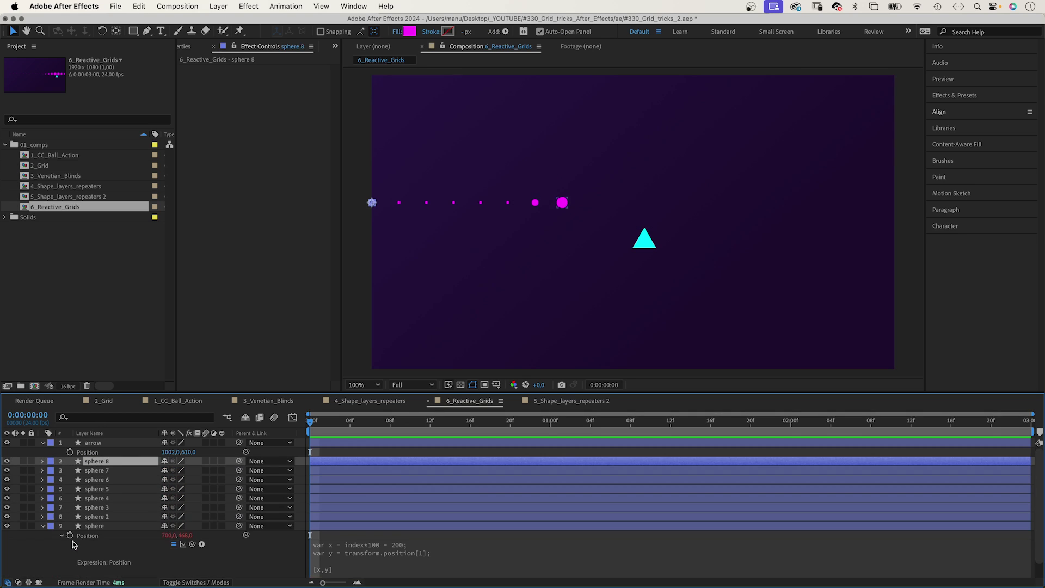
{"action": "key", "text": "super+d"}
{"action": "key", "text": "super+d"}
{"action": "key", "text": "super+d"}
{"action": "key", "text": "super+d"}
{"action": "key", "text": "super+d"}
{"action": "key", "text": "super+d"}
{"action": "key", "text": "super+d"}
{"action": "key", "text": "super+d"}
{"action": "key", "text": "super+d"}
{"action": "key", "text": "super+d"}
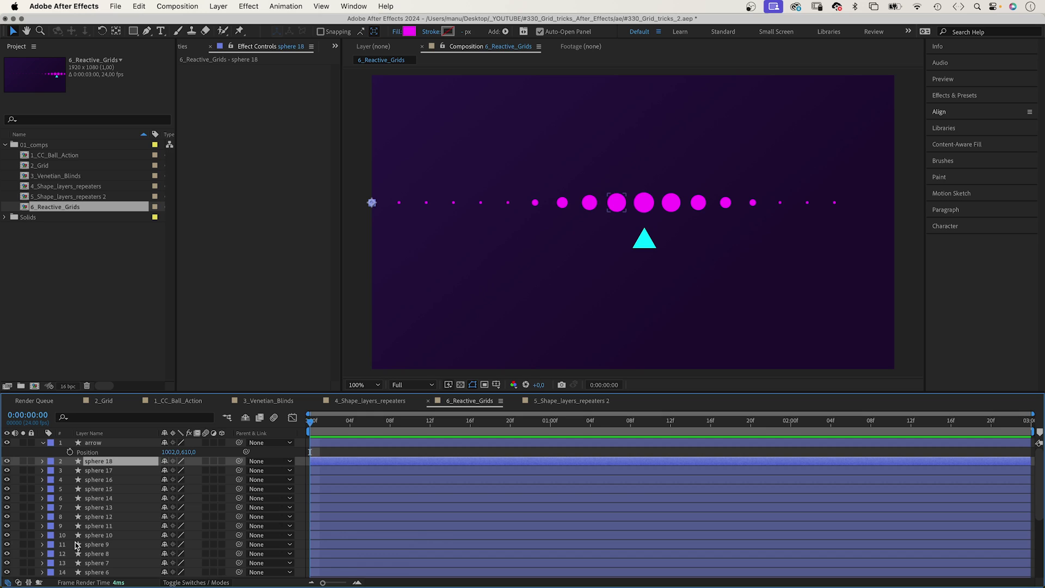
{"action": "left_click", "coordinate": [94, 444]}
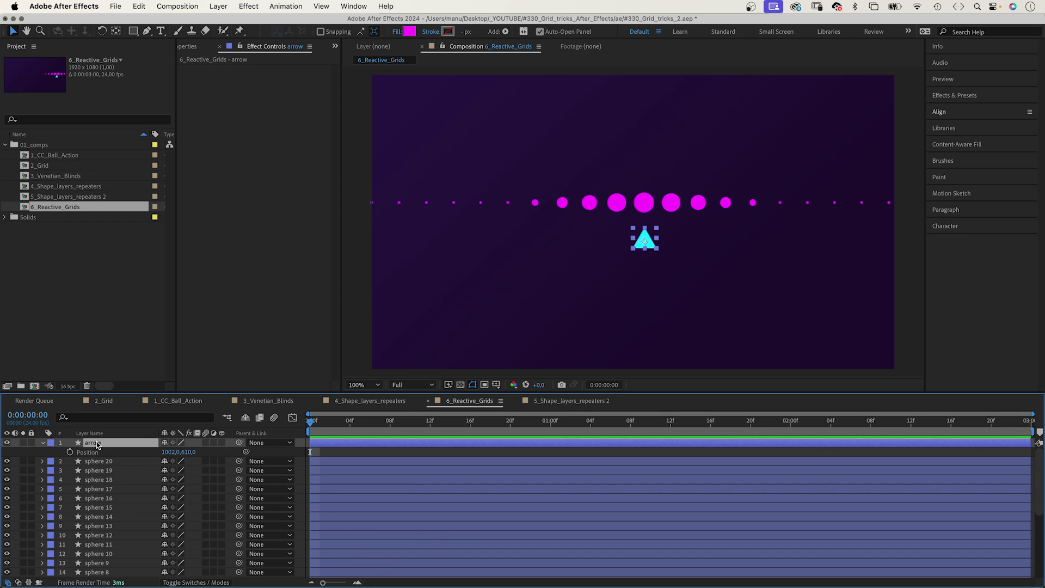